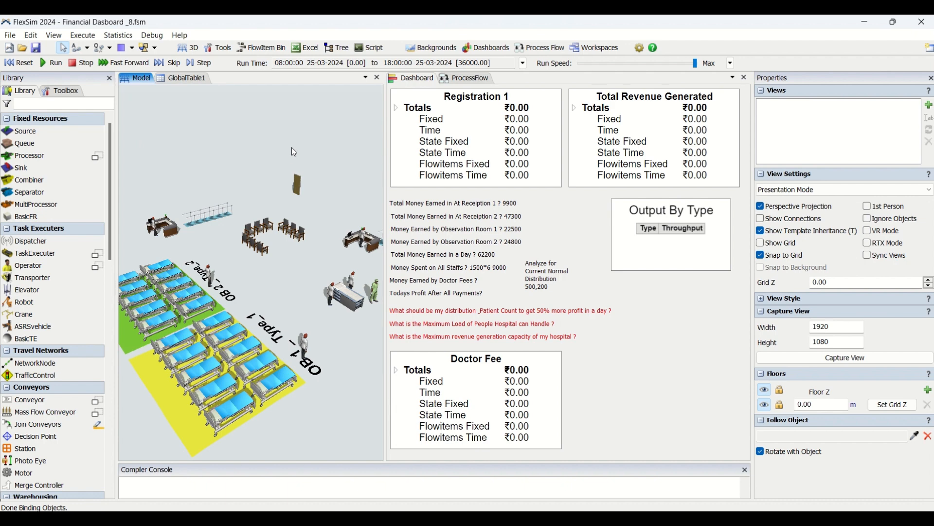
Step: Run the hospital simulation to watch the dashboard's revenue and throughput charts, and reset the model
left_click(52, 63)
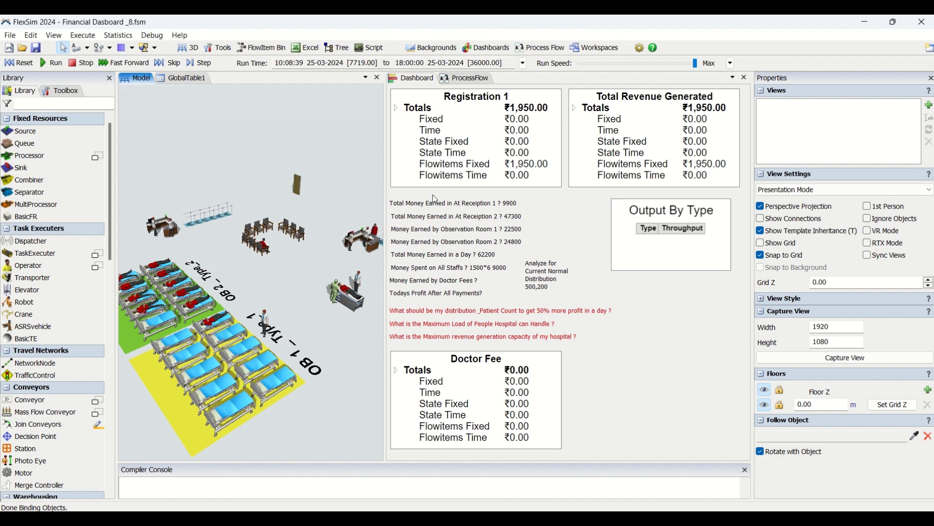
left_click(463, 288)
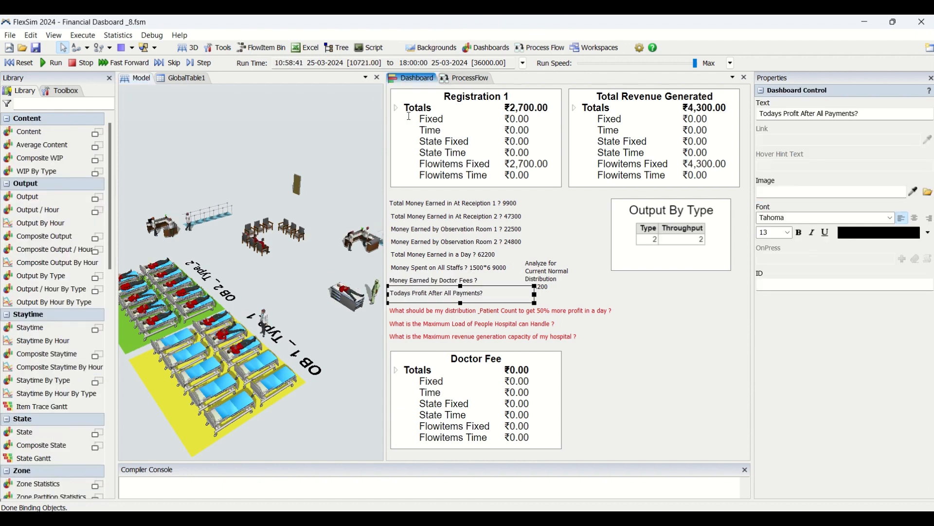
left_click(322, 127)
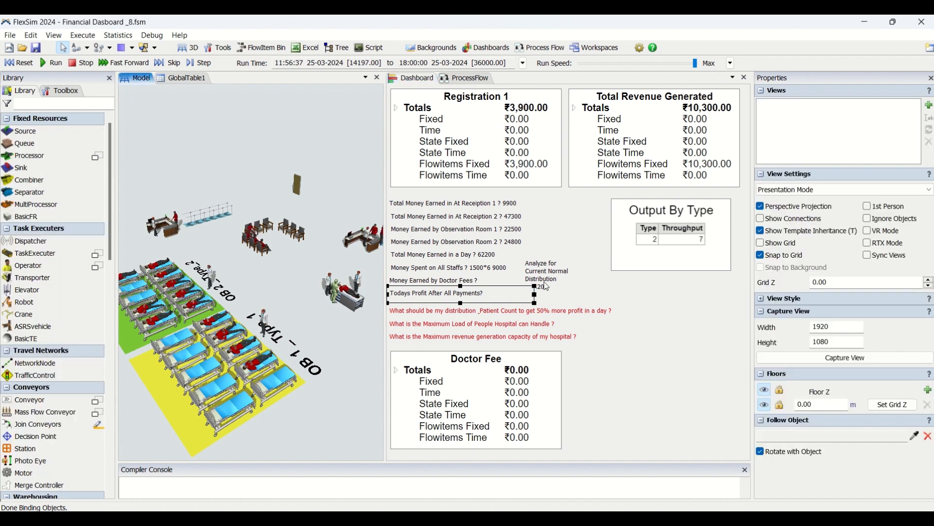
left_click(472, 258)
left_click(345, 168)
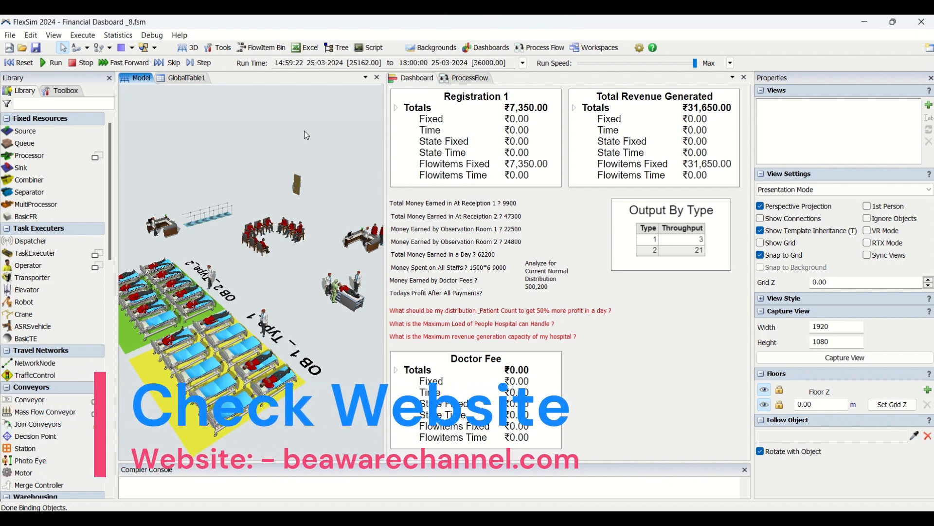
left_click(18, 62)
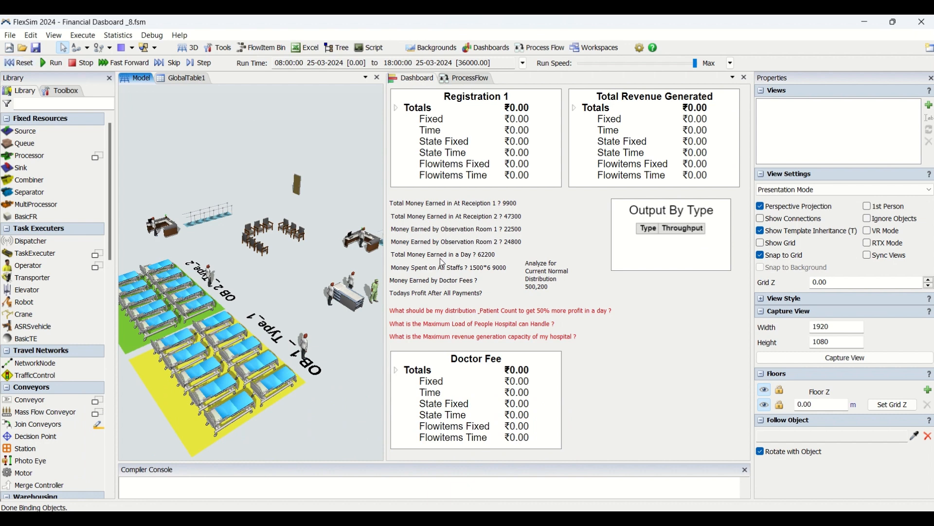
Step: Review the dashboard questions about doctor fees, today's profit after all payments, and the patient distribution for 50% more profit
left_click(456, 281)
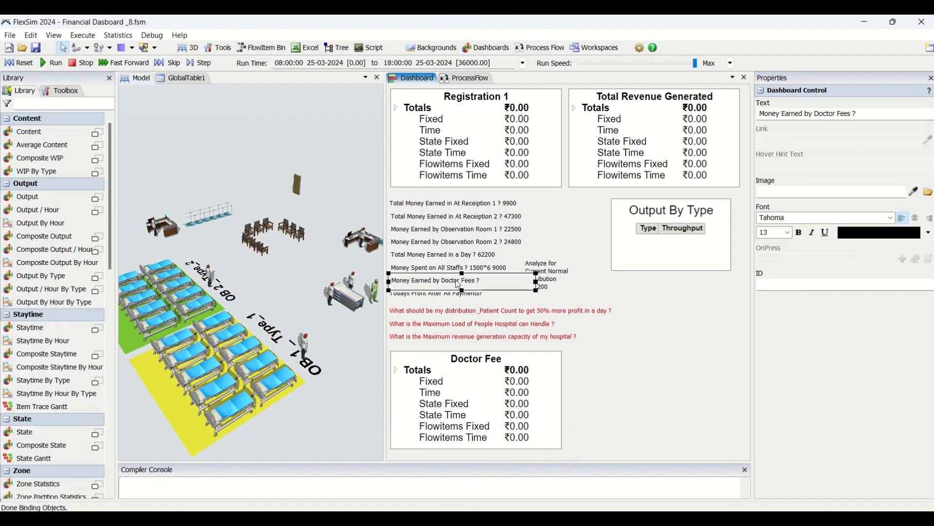
left_click(466, 296)
left_click(582, 308)
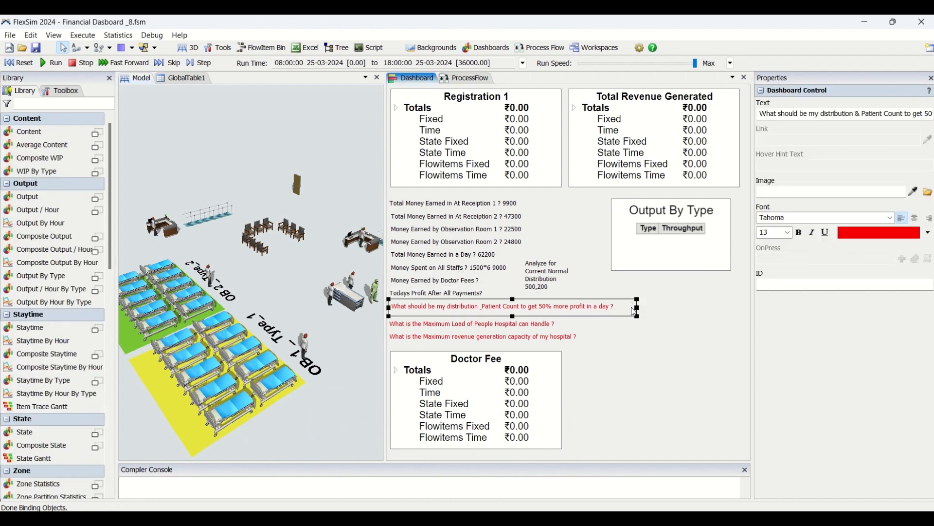
left_click(683, 312)
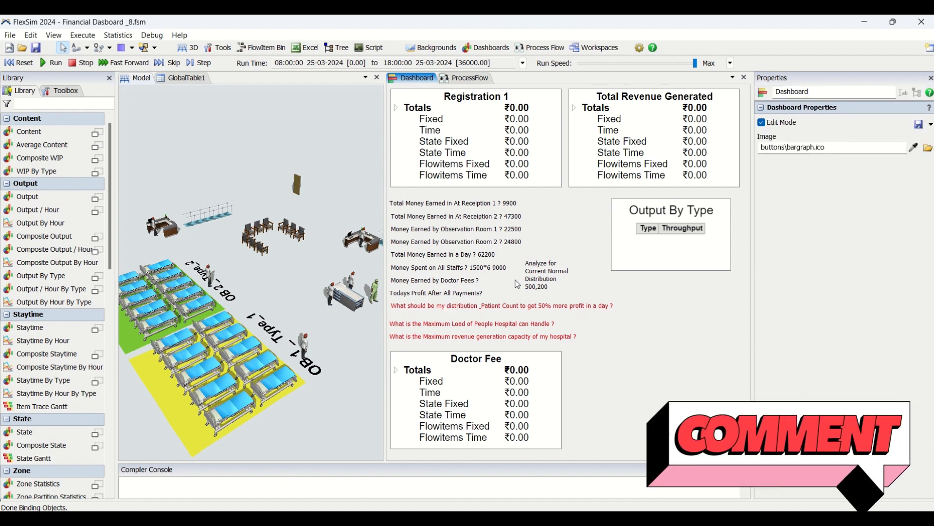
left_click(470, 286)
left_click(641, 321)
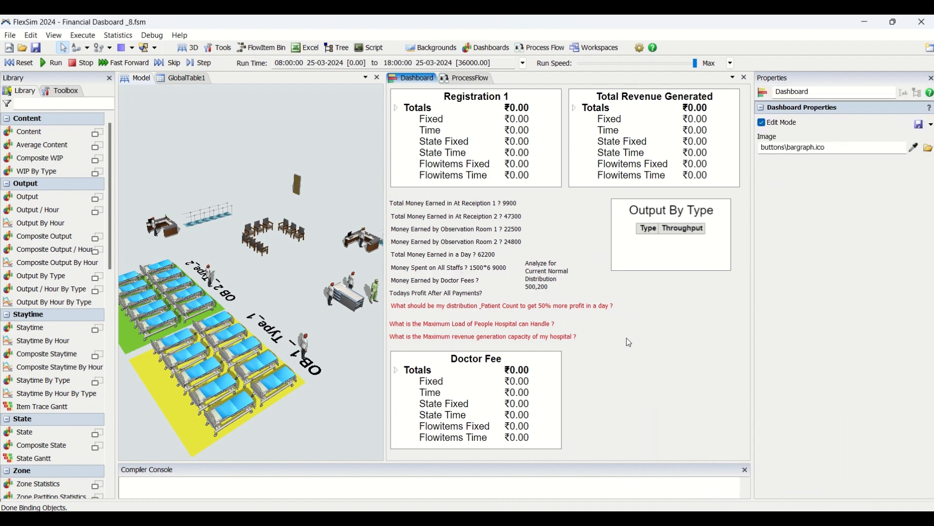
left_click(472, 282)
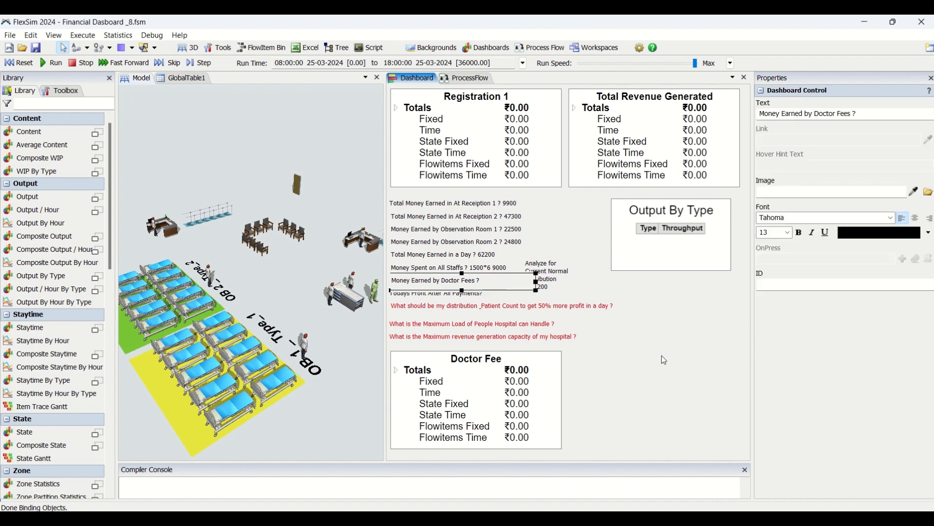
left_click(464, 296)
left_click(461, 291)
left_click(638, 361)
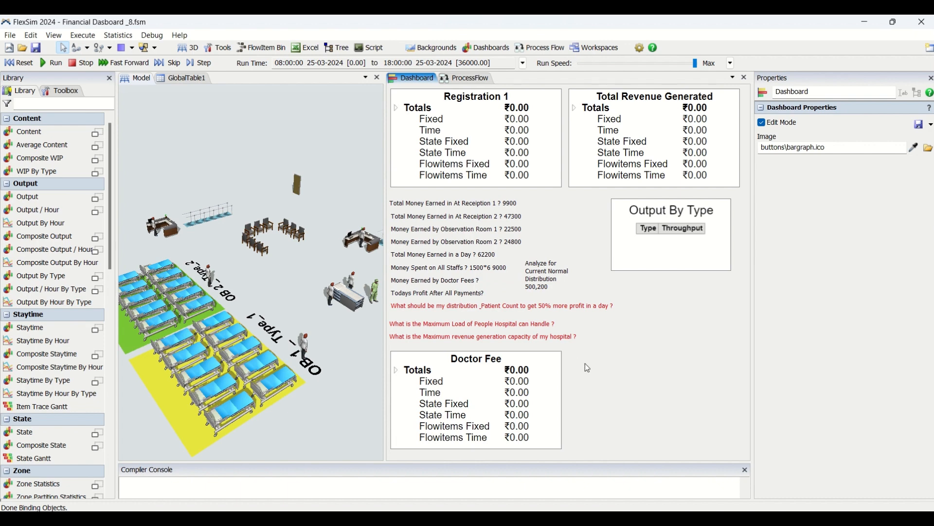
Step: Inspect the name and settings of the Doctor Fee financial chart on the dashboard
left_click(527, 361)
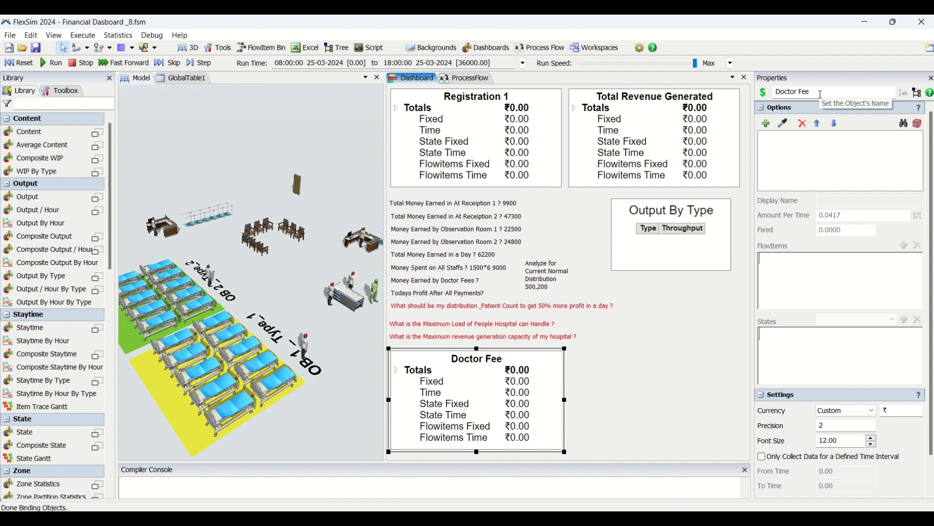
left_click_drag(824, 94, 754, 95)
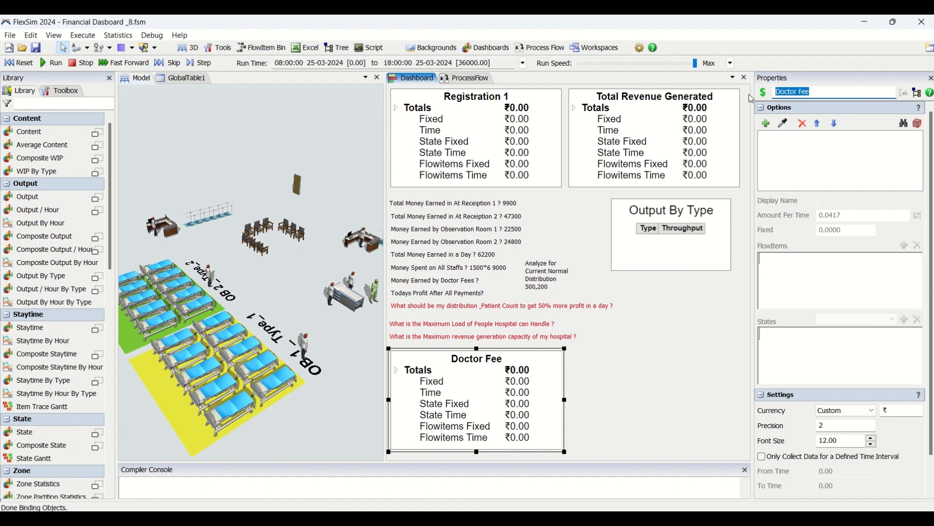
left_click(824, 94)
left_click(649, 374)
left_click(556, 363)
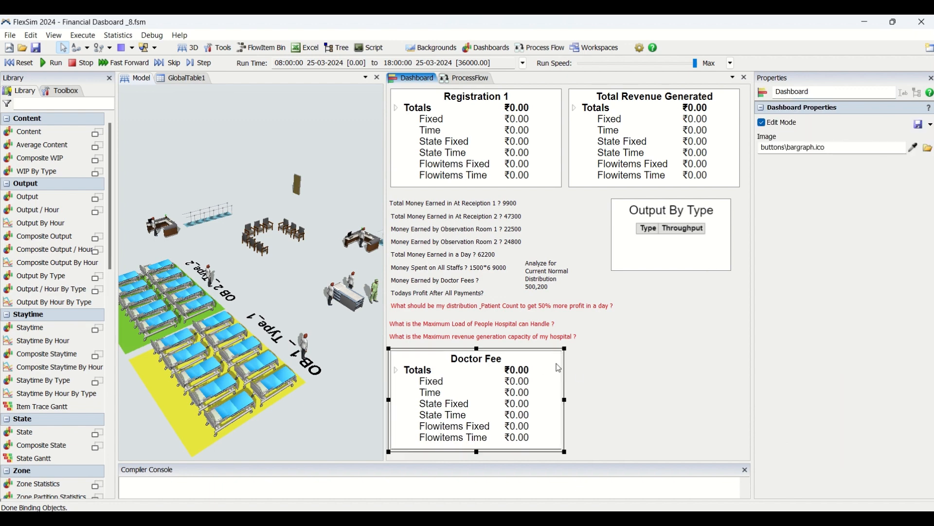
left_click(605, 361)
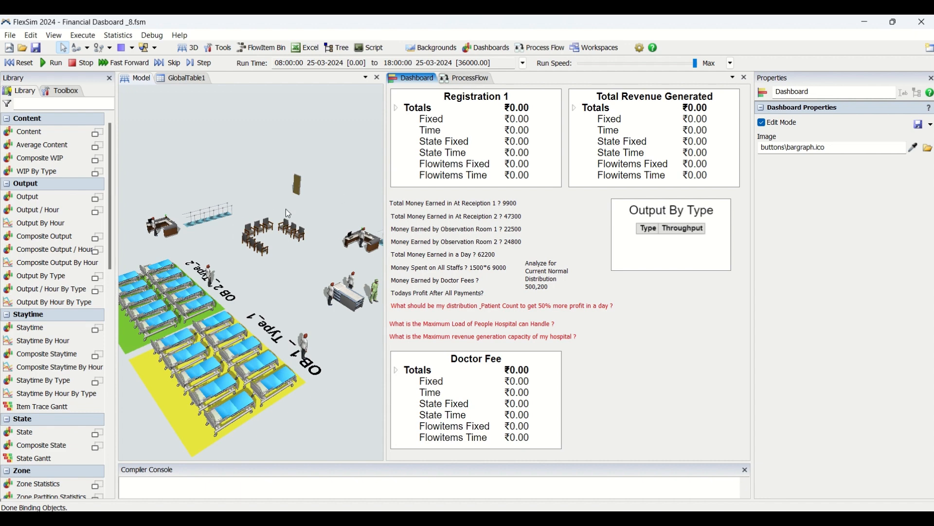
Step: Add the green-clothed surgeon beside the operating table to the Doctor Fee chart by sampling it in the 3D model
scroll(299, 248, "up", 2)
mouse_move(301, 248)
left_mouse_down()
mouse_move(301, 206)
mouse_move(282, 236)
mouse_move(285, 253)
left_mouse_up()
left_click(544, 367)
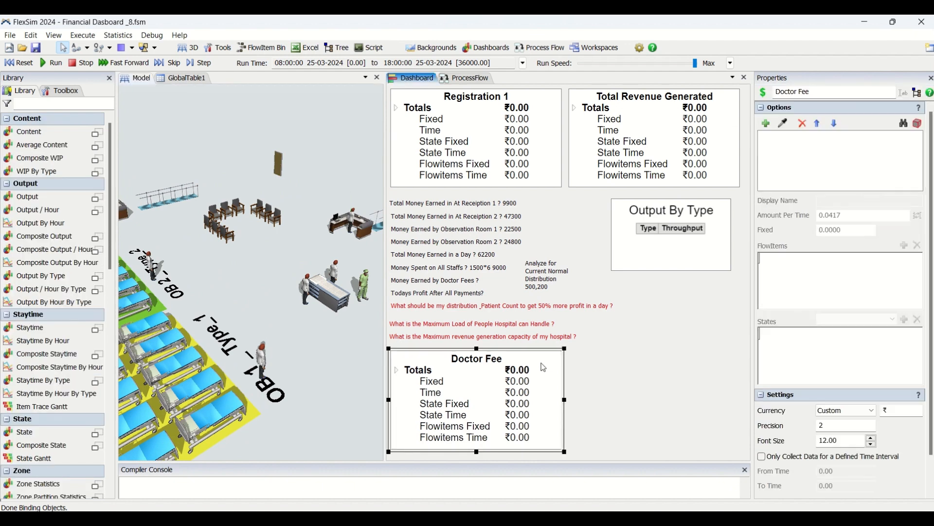
left_click(784, 123)
left_click(364, 284)
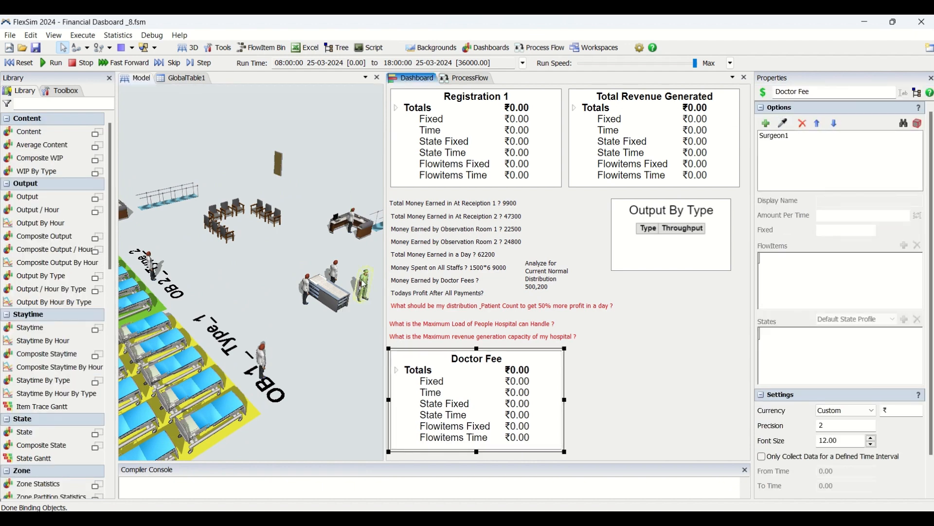
Step: Set Surgeon1's amount per time in the Doctor Fee chart to 150 per hour, converted to the per-second rate
left_click(779, 137)
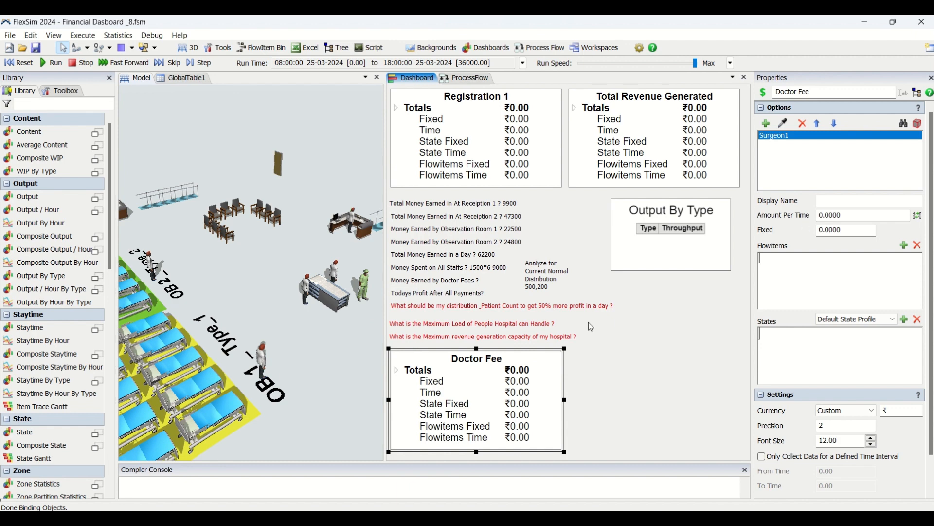
left_click(820, 218)
type("150")
left_click(887, 227)
left_click(919, 218)
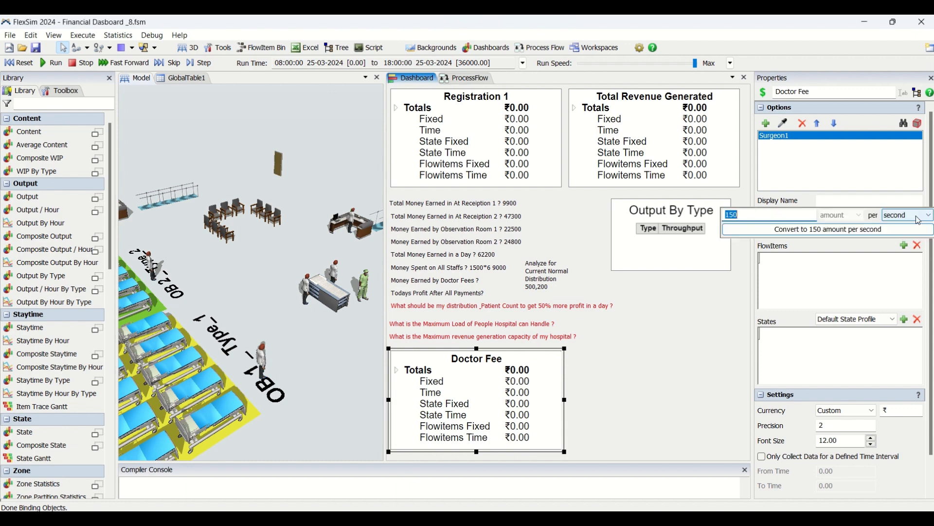
left_click(891, 220)
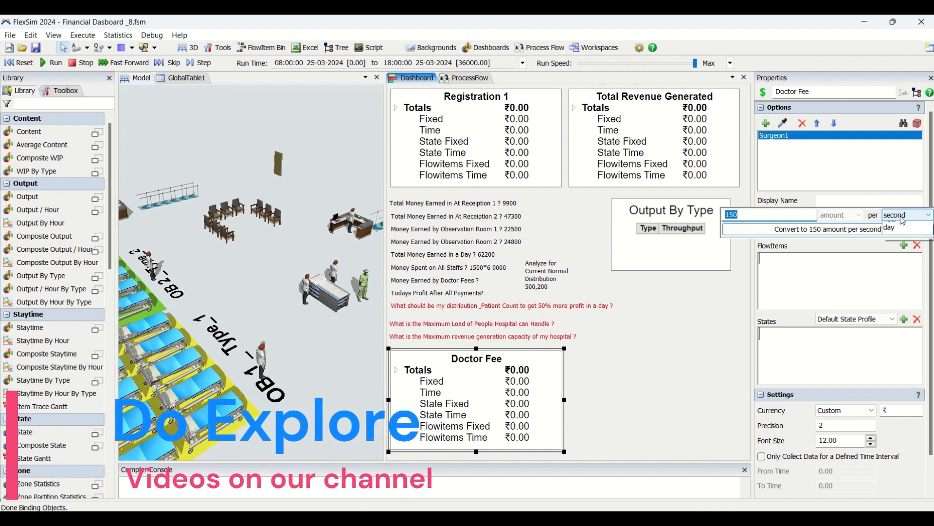
left_click(900, 263)
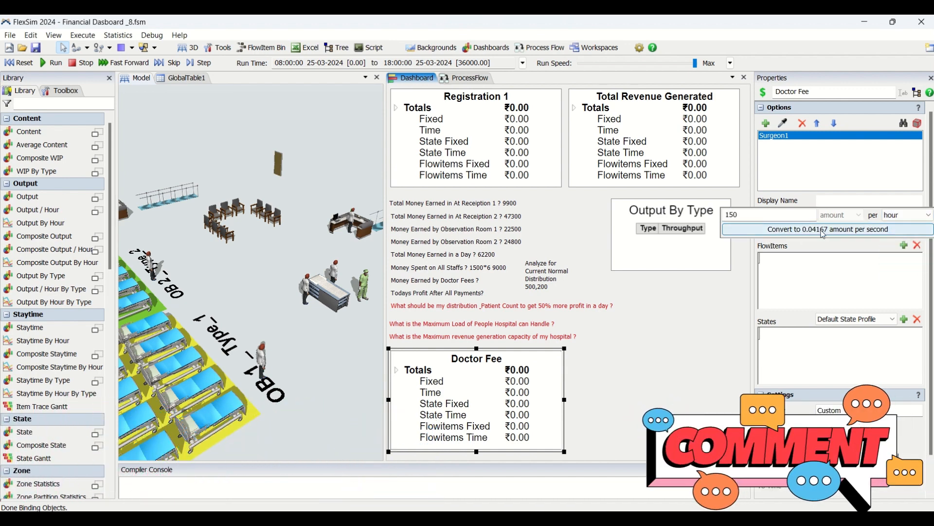
left_click(823, 229)
double_click(858, 216)
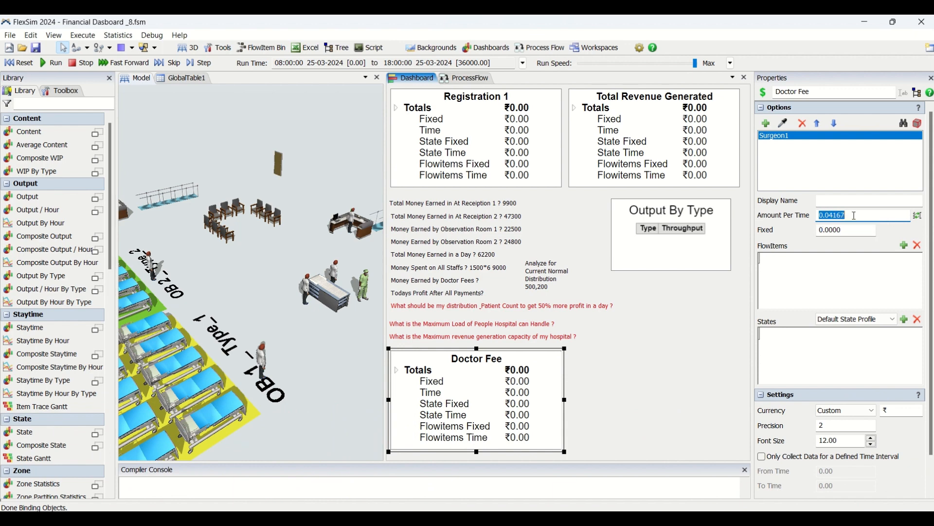
left_click(799, 217)
Step: Run the simulation to its 18:00 end and examine the Doctor Fee chart alongside the doctor fee and profit labels
left_click(56, 66)
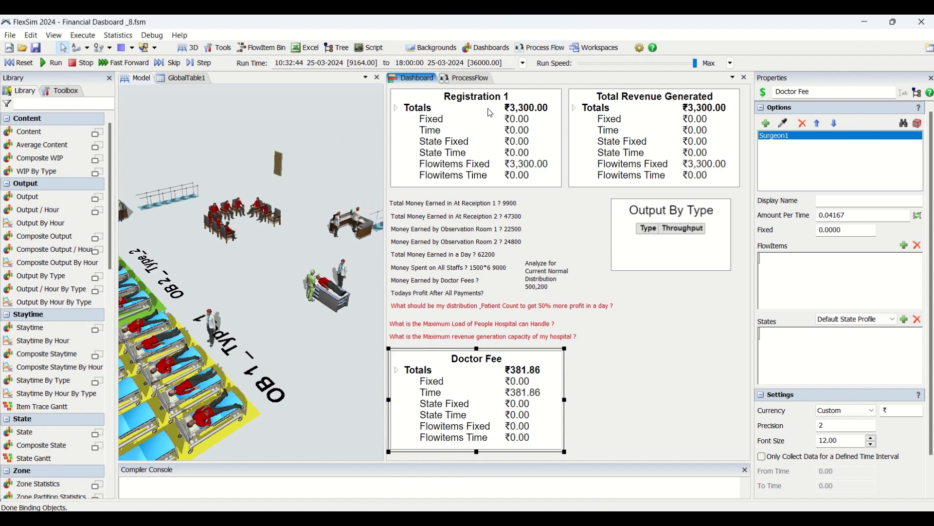
left_click(233, 155)
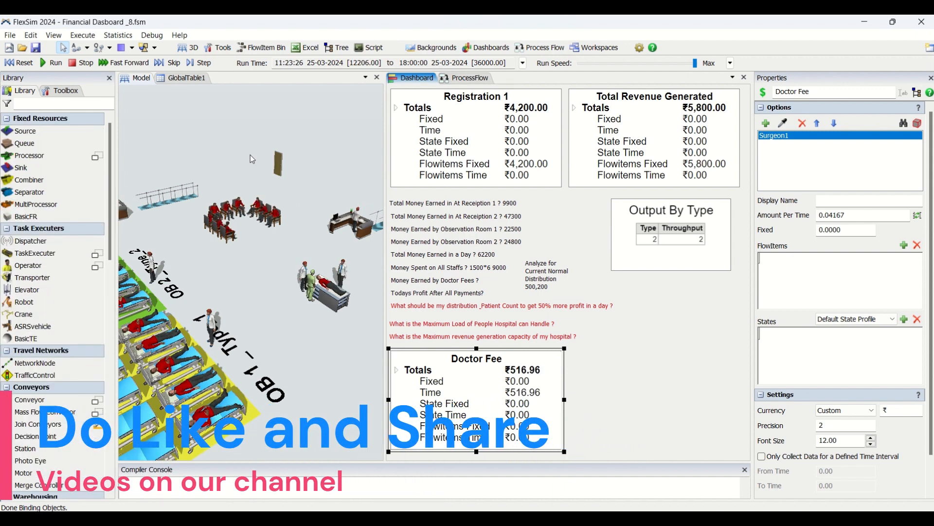
scroll(264, 155, "down", 5)
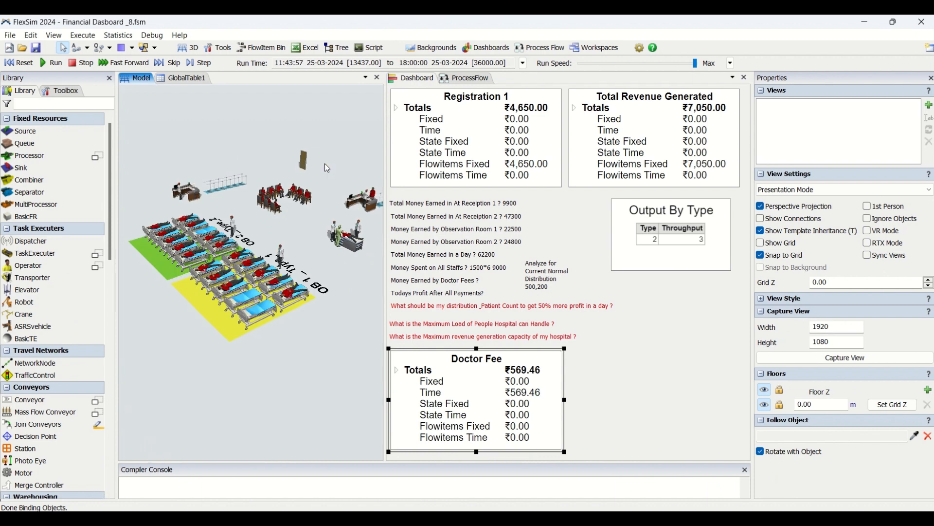
scroll(319, 176, "up", 3)
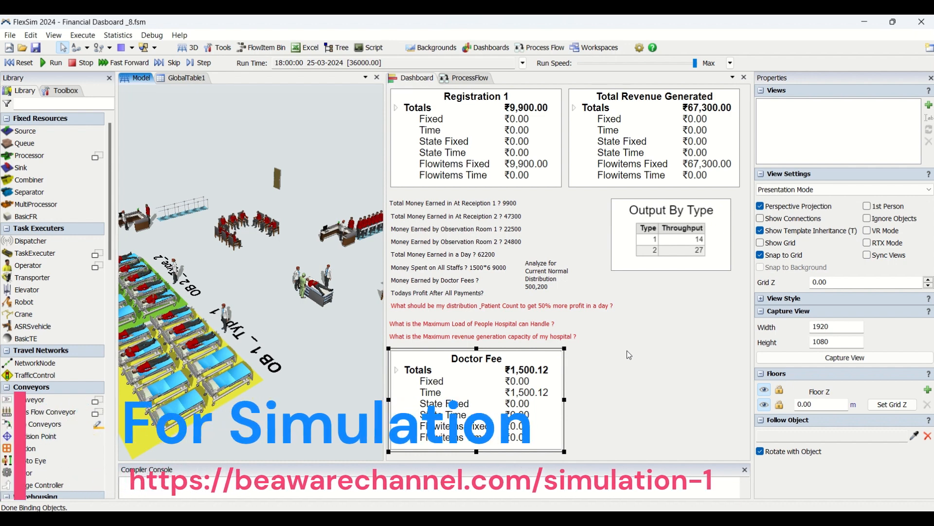
left_click(627, 350)
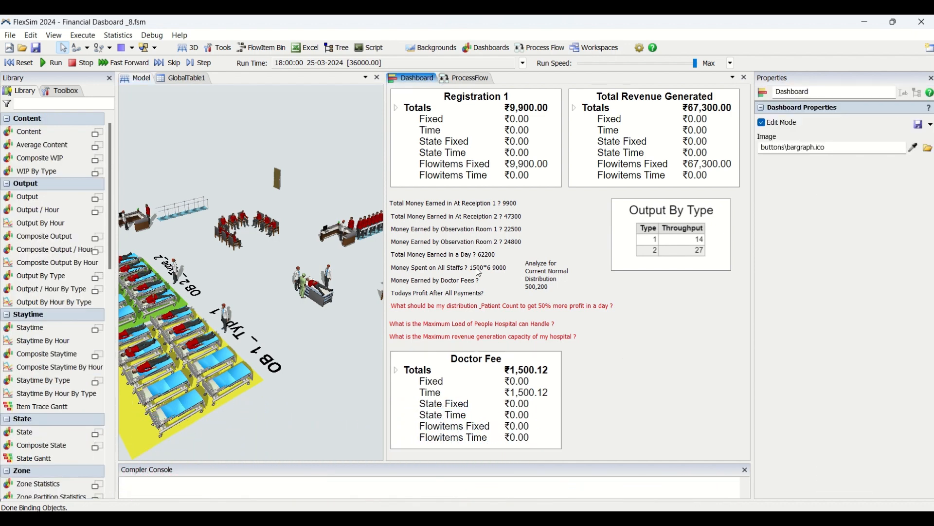
left_click(464, 285)
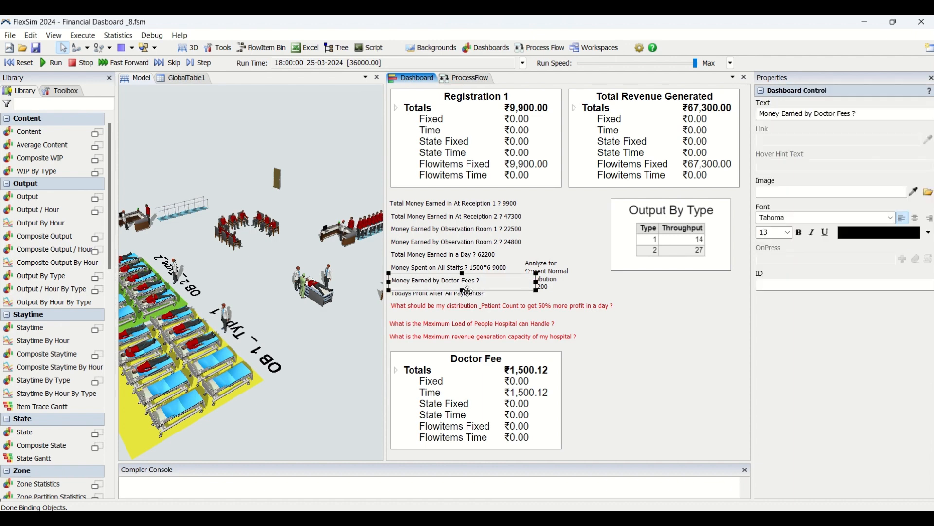
left_click(474, 297)
left_click(614, 358)
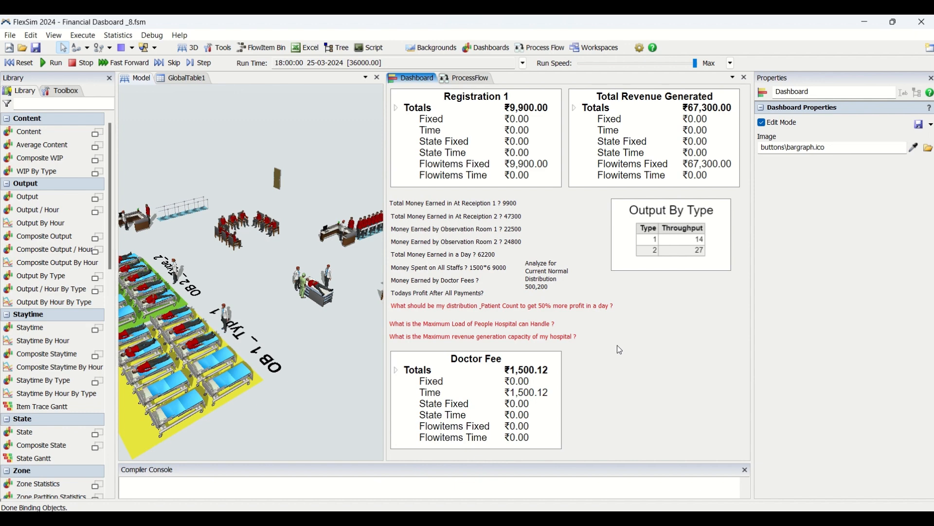
left_click(524, 373)
left_click(597, 360)
Step: Change the dashboard's doctor fees label text to "Money Earned by Doctor Fees ? 1500"
left_click(505, 285)
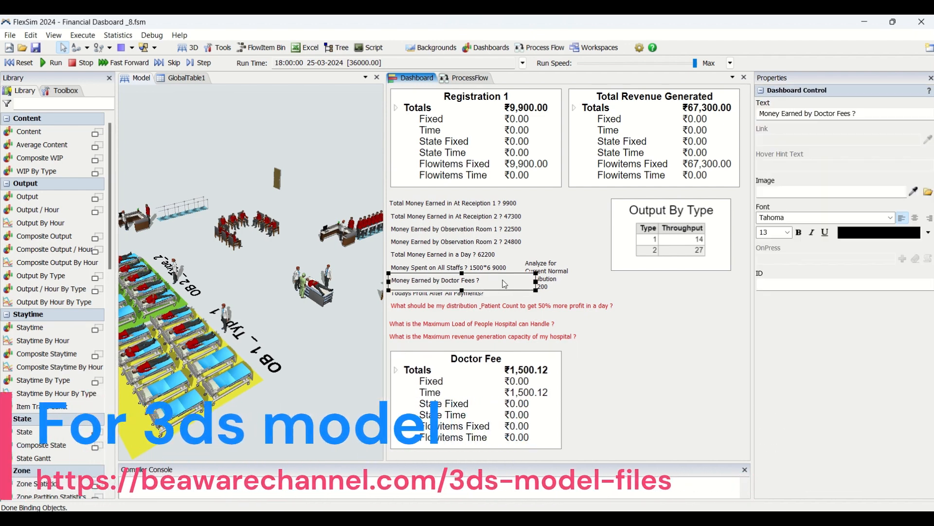
left_click(858, 113)
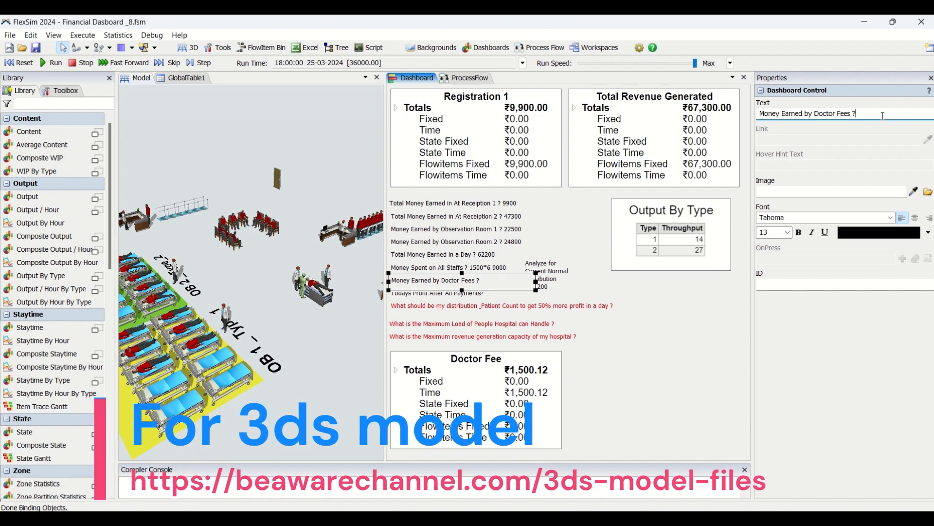
type("1500")
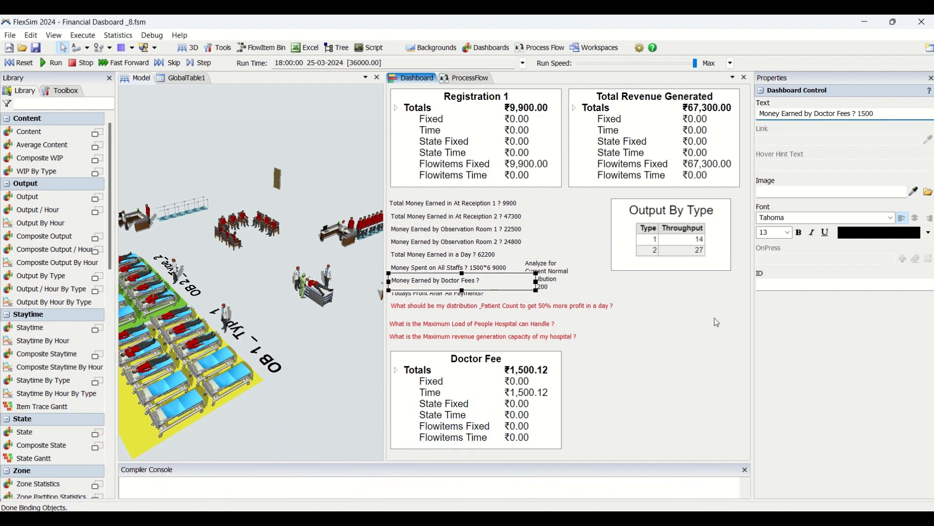
left_click(626, 357)
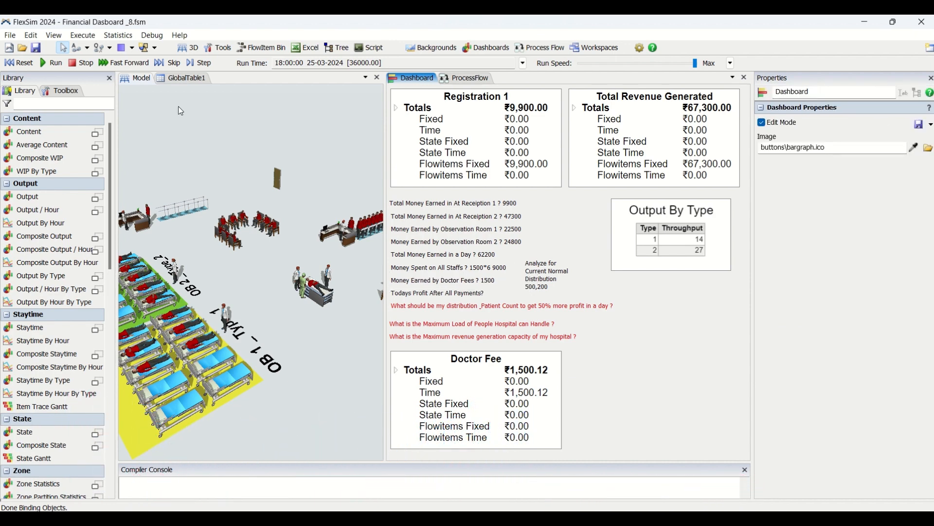
Step: Reset the simulation model and select the Doctor Fee chart on the dashboard
left_click(21, 62)
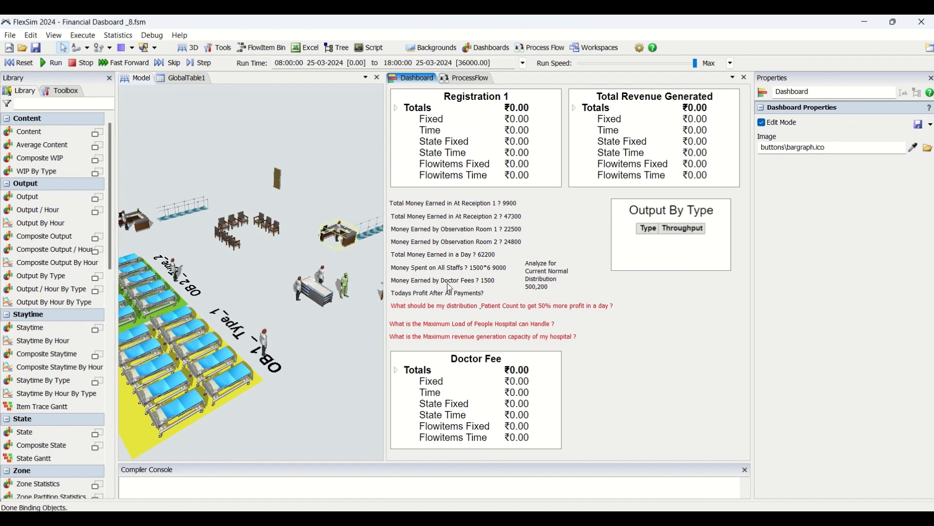
double_click(593, 348)
left_click(525, 366)
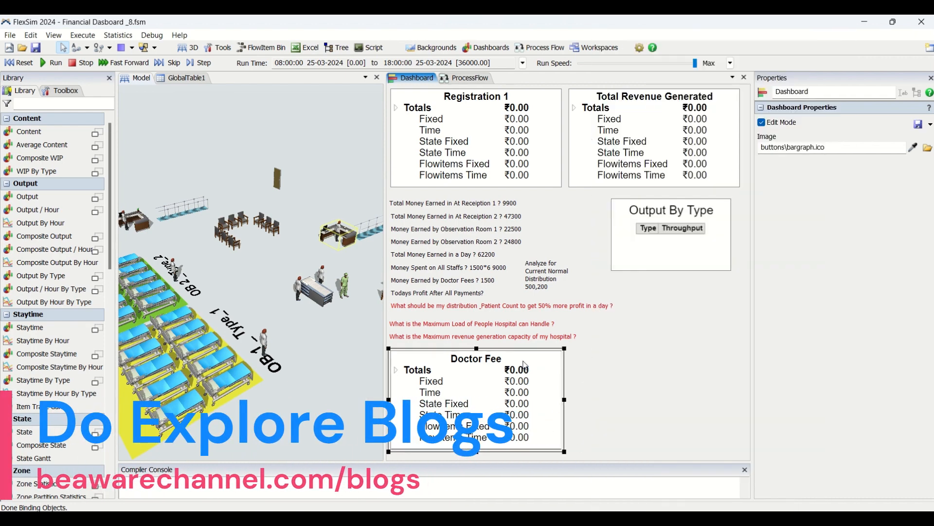
Step: Duplicate the Doctor Fee chart and place the copy beside the original on the dashboard
key("ctrl+c")
left_click(620, 358)
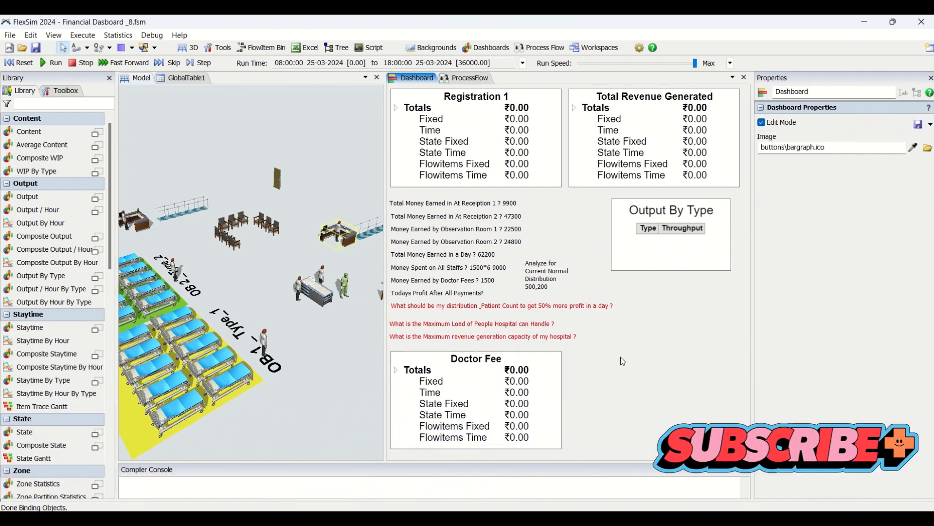
key("ctrl+v")
left_click_drag(626, 363, 620, 357)
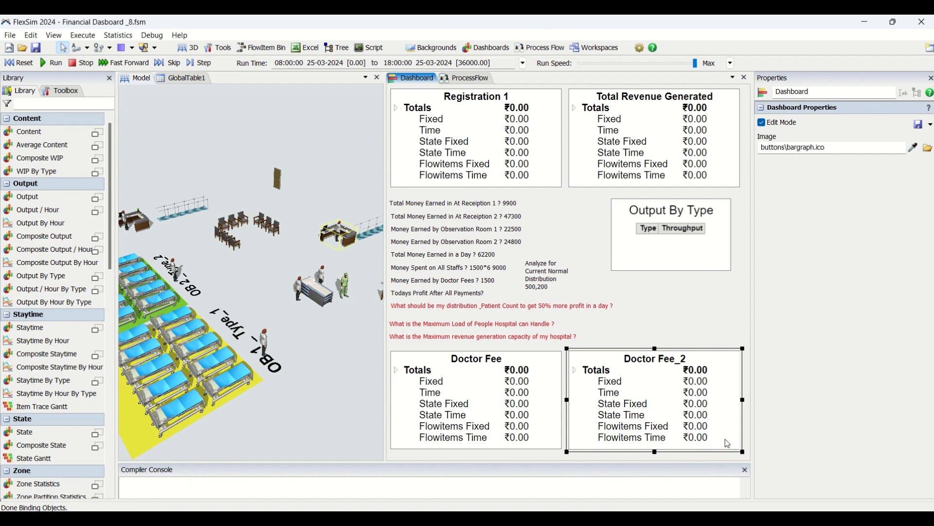
Step: Rename the copied Doctor Fee chart to "Total Profits Earned" and reset the model
left_click(707, 378)
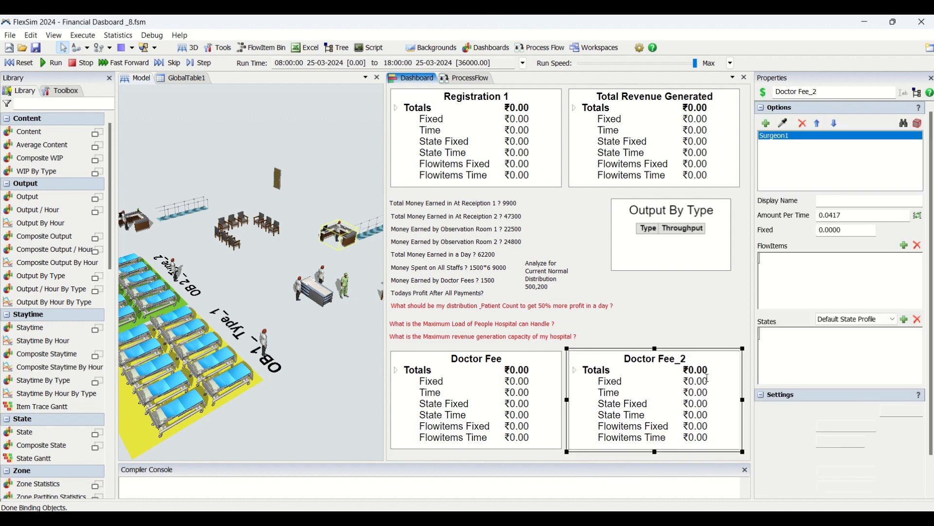
triple_click(829, 89)
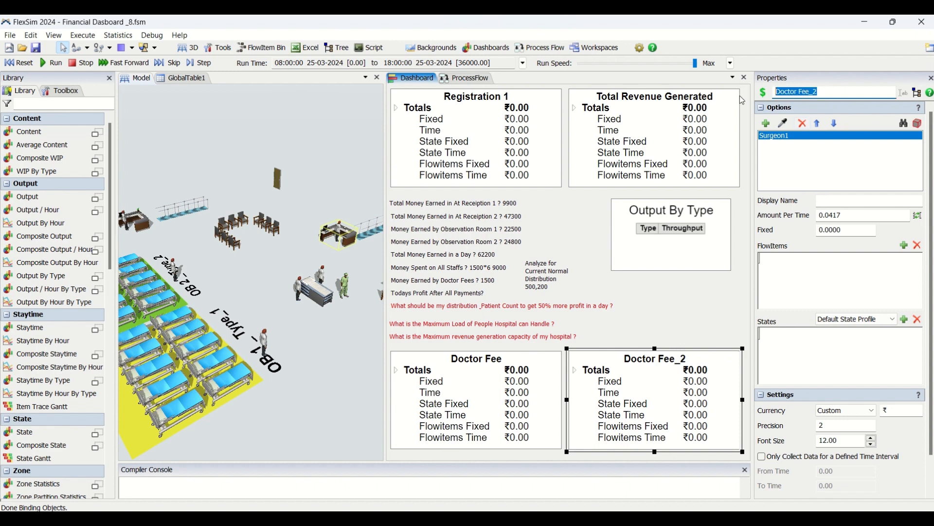
type("Total Profits Earned")
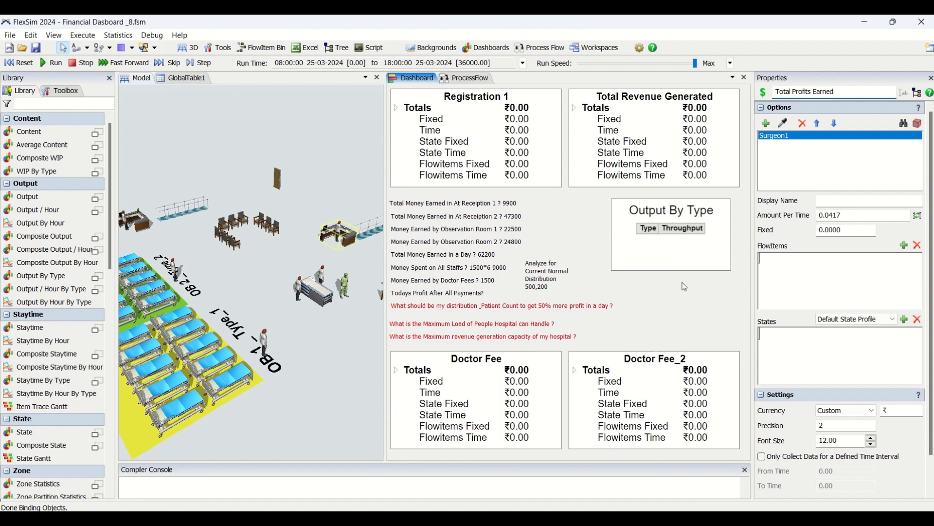
left_click(9, 63)
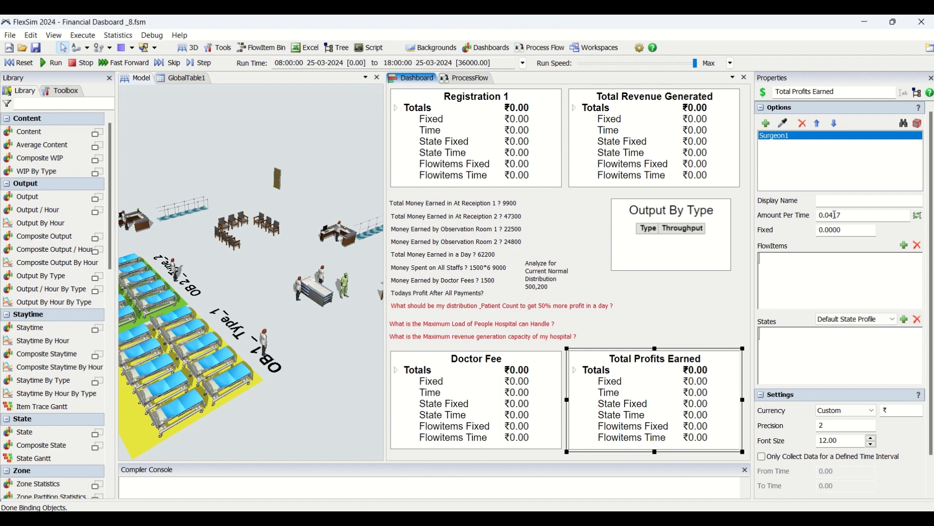
Step: Make Surgeon1's amount per time in the Total Profits Earned chart negative, at -0.0417
left_click(859, 215)
type("-")
left_click(809, 243)
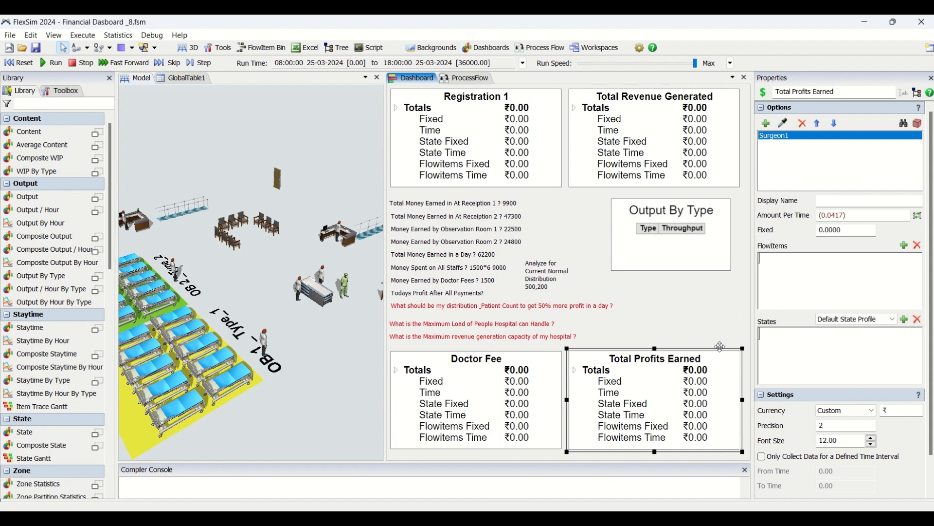
left_click(851, 214)
left_click(789, 226)
left_click(669, 305)
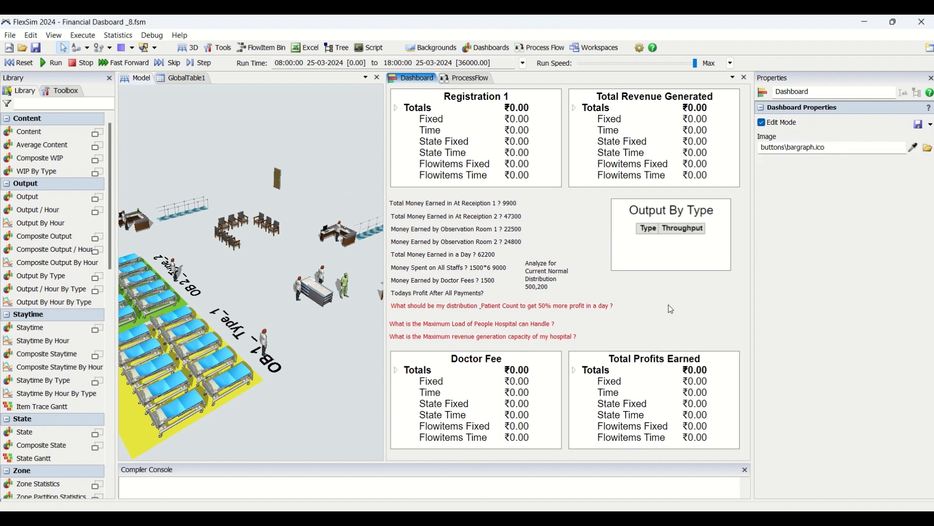
Step: Start a negative fixed amount for Surgeon1 in Total Profits Earned and add 9000 and 1500 in Calculator
left_click(664, 385)
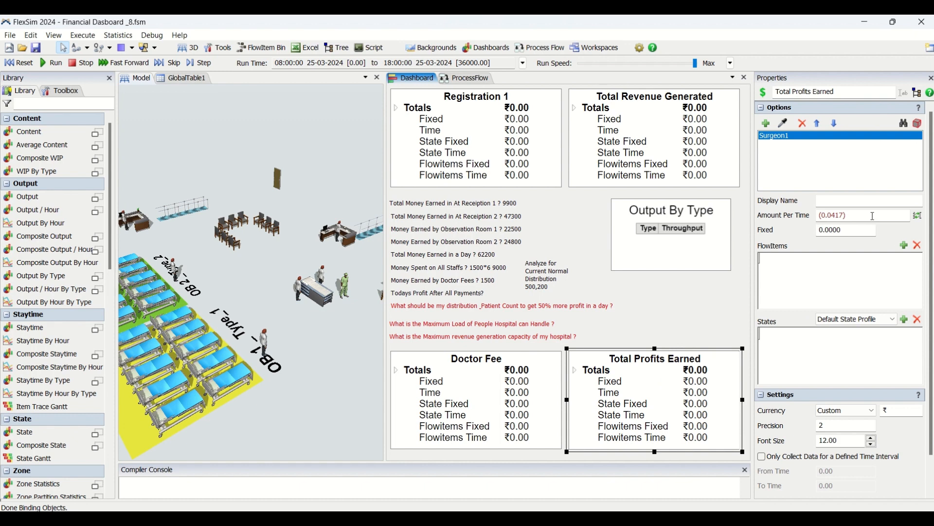
left_click(874, 216)
left_click(876, 270)
left_click_drag(844, 230, 813, 230)
type("-9")
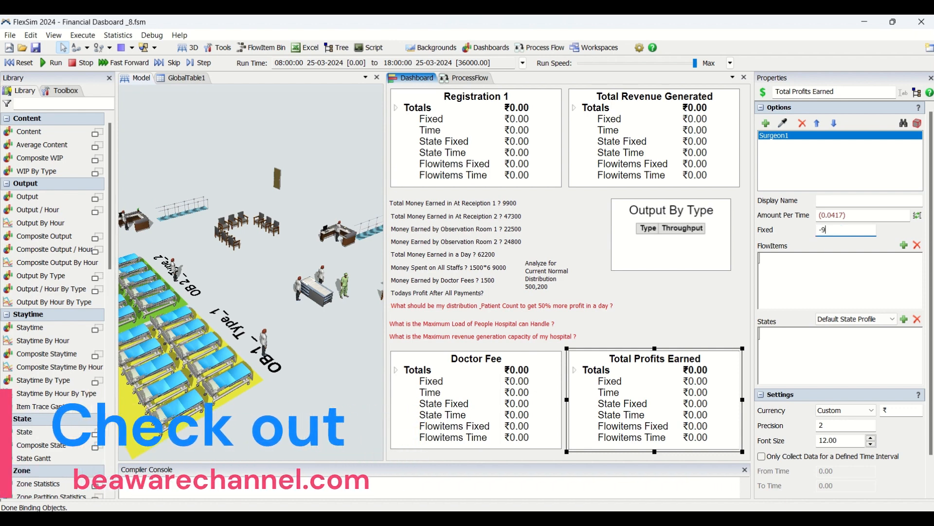
key("XF86Calculator")
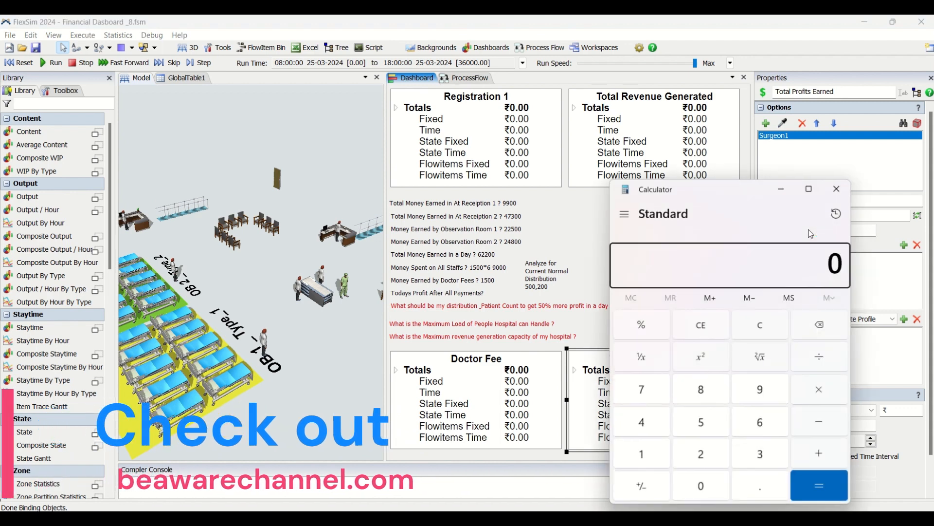
type("9000 + 1,500")
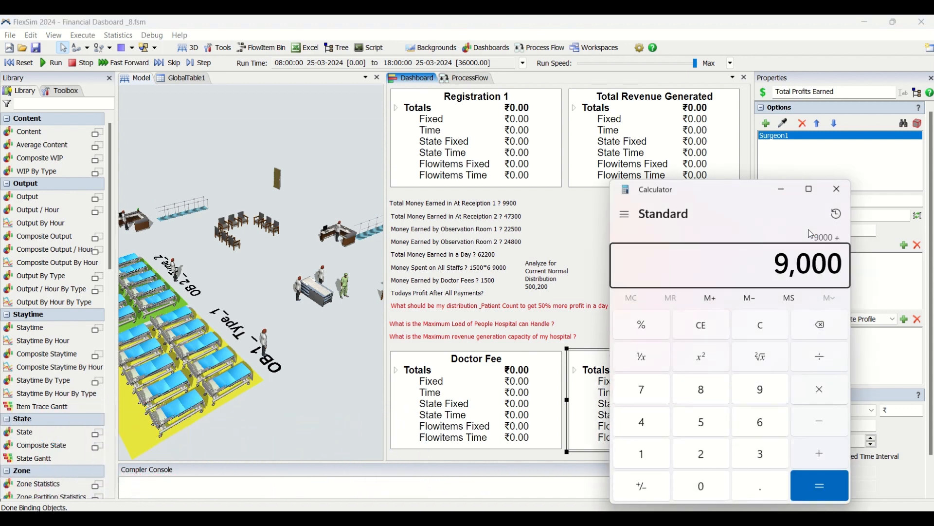
key("Return")
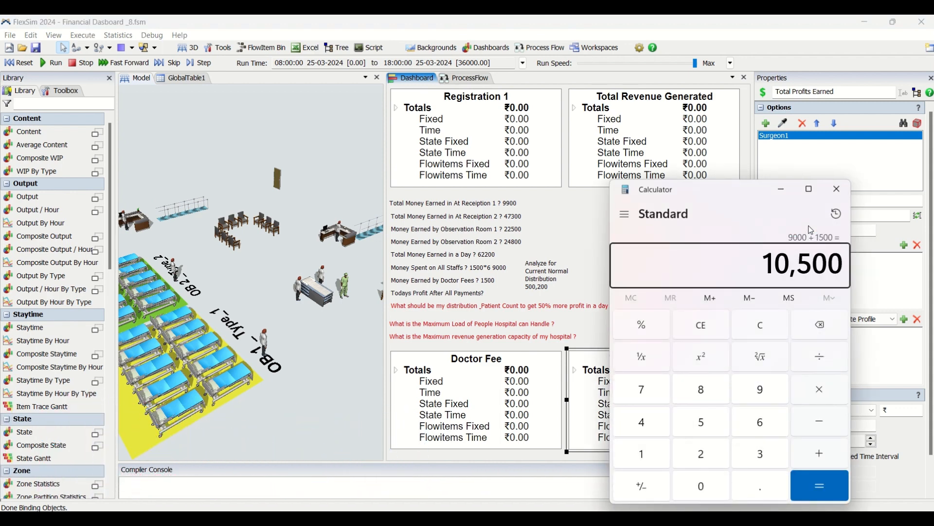
left_click(846, 199)
Step: Set Surgeon1's fixed amount in the Total Profits Earned chart to -10500 and clear its amount per time
double_click(822, 231)
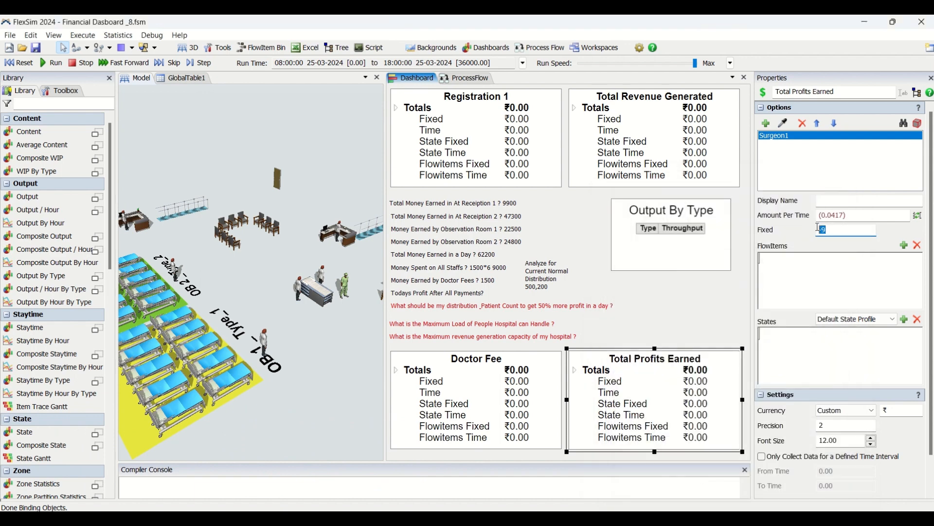
type("-10500")
key("shift+Tab")
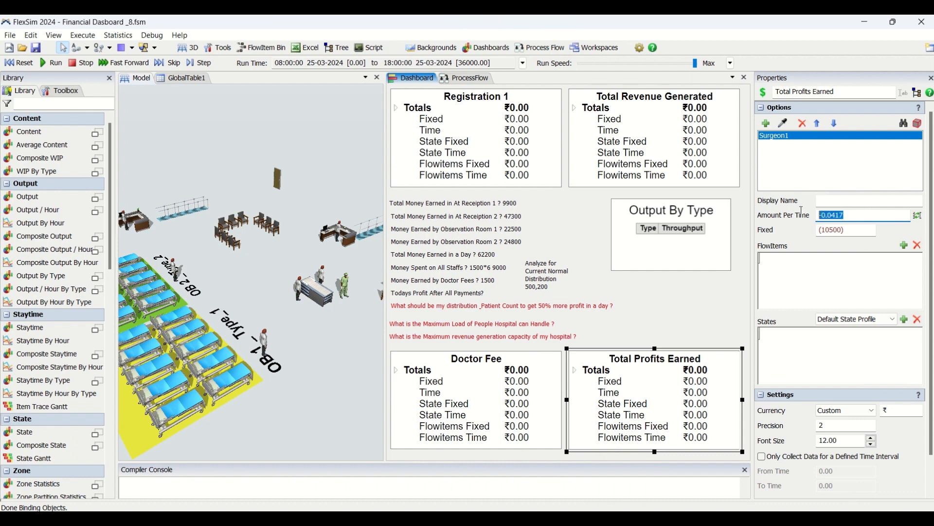
key("BackSpace")
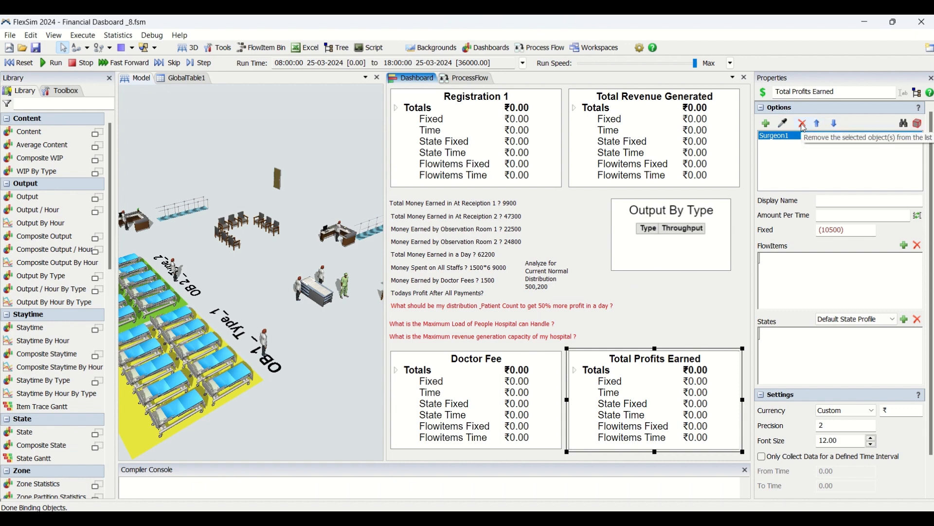
Step: Check the Total Revenue Generated chart's flow item settings and replace Surgeon1 with Registration1 in the Total Profits Earned chart
left_click(716, 154)
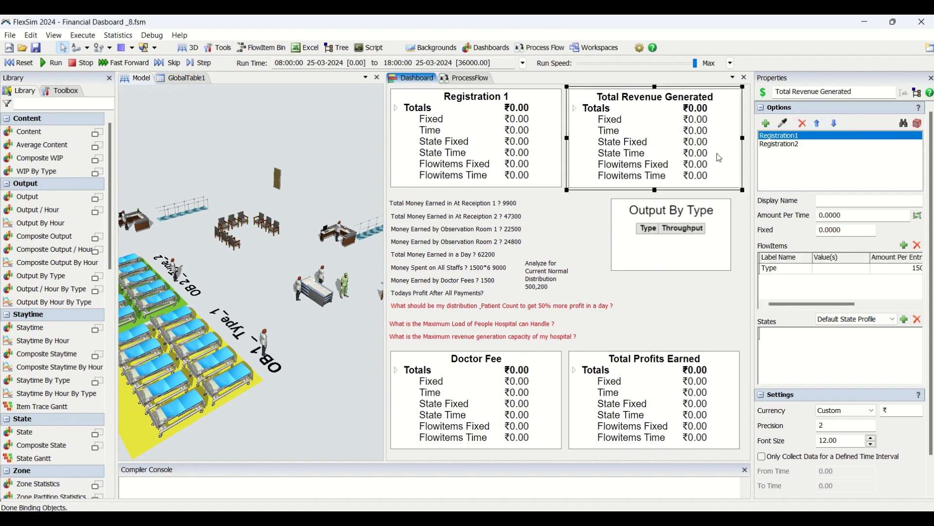
left_click_drag(826, 304, 882, 305)
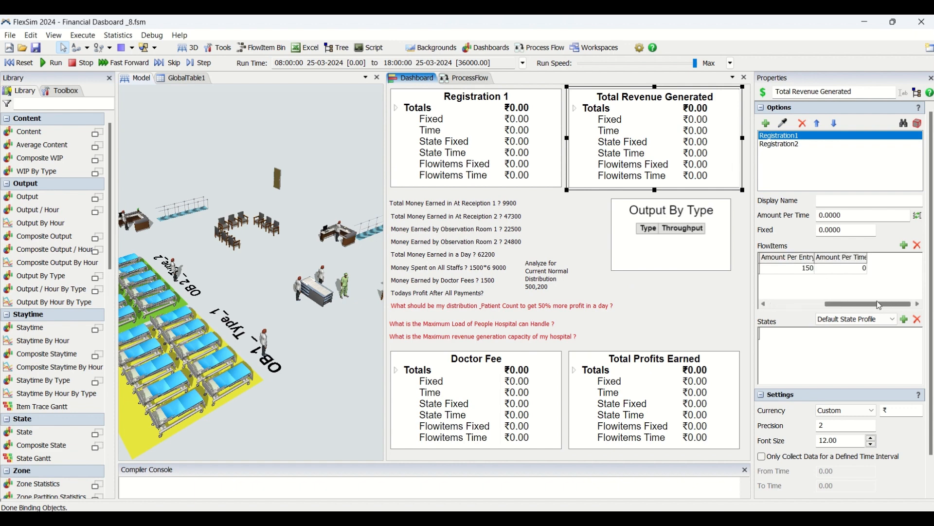
left_click(538, 155)
left_click(650, 139)
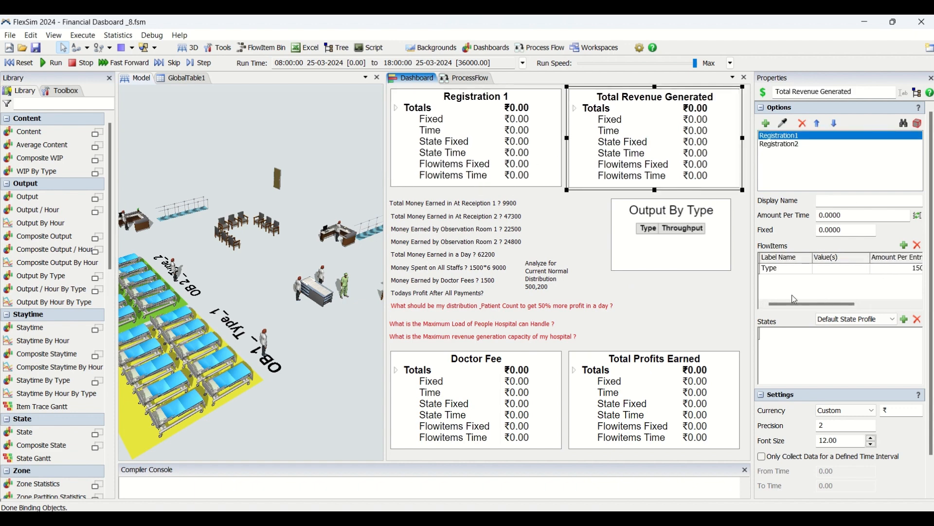
left_click(701, 358)
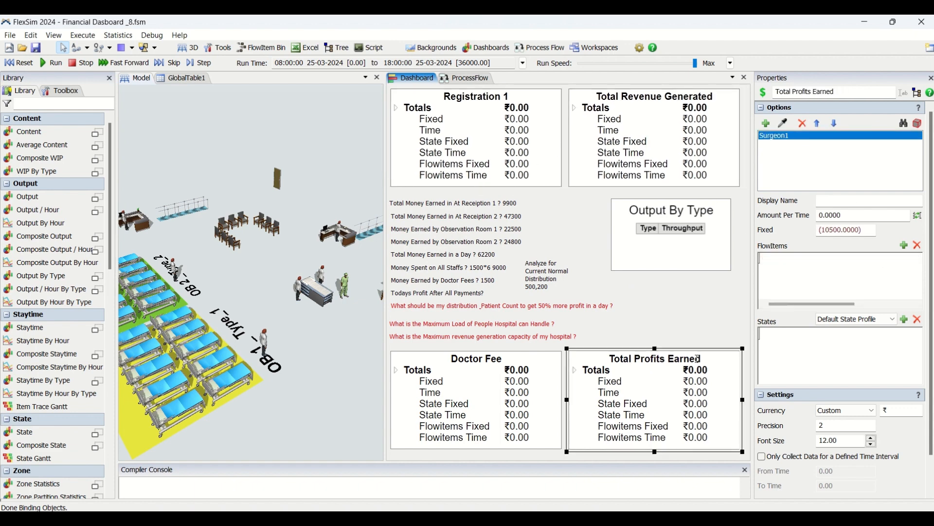
left_click(802, 124)
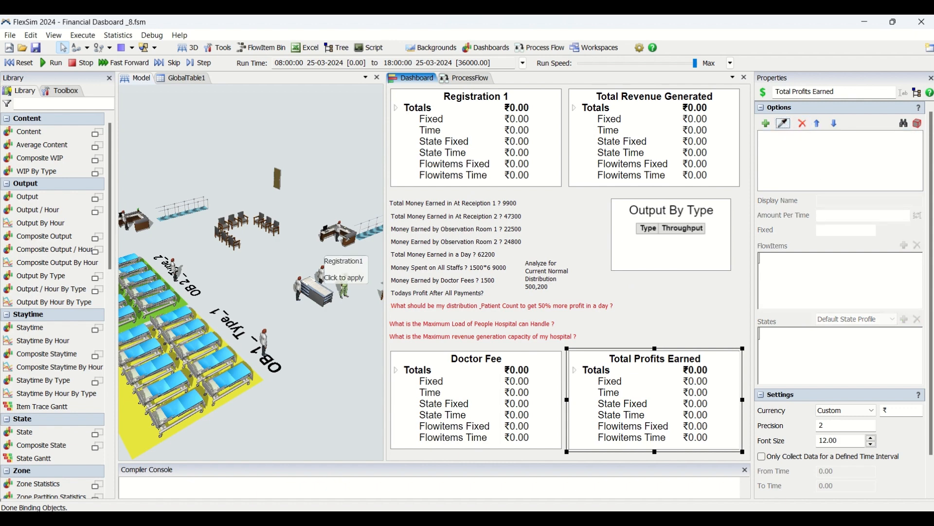
left_click(782, 138)
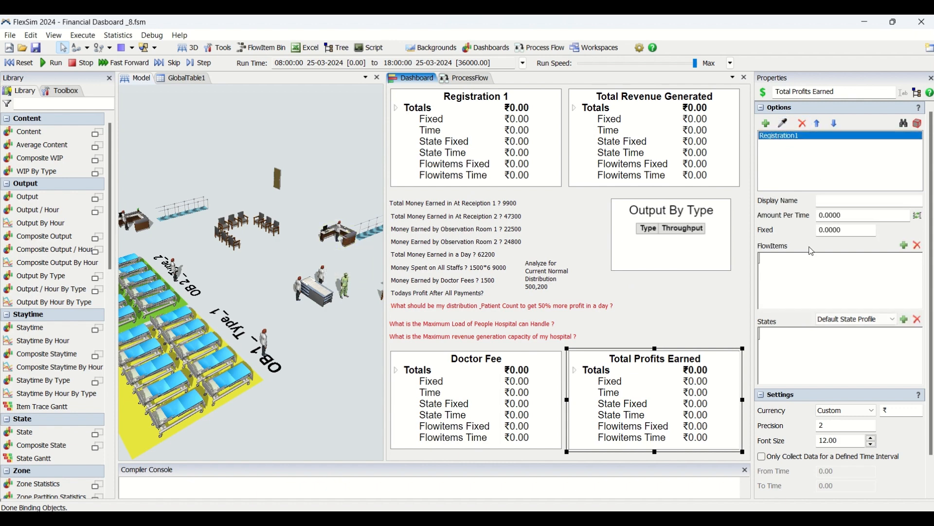
Step: Add a Type flow item entry for Registration1 in Total Profits Earned with an amount per entry of 150
left_click(904, 245)
left_click(895, 270)
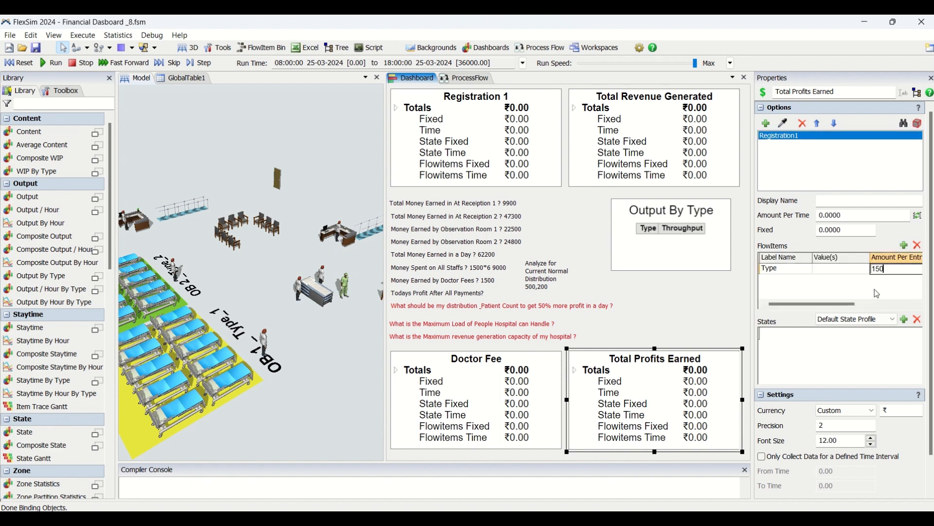
key("Return")
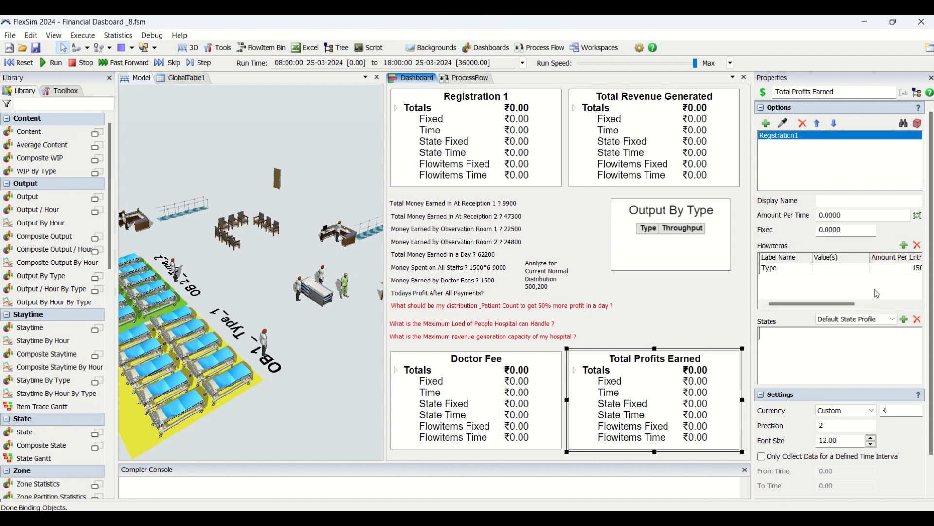
Step: Add Registration2 to the Total Profits Earned chart and give it two Type flow item entries with values 1 and 2
left_click(787, 123)
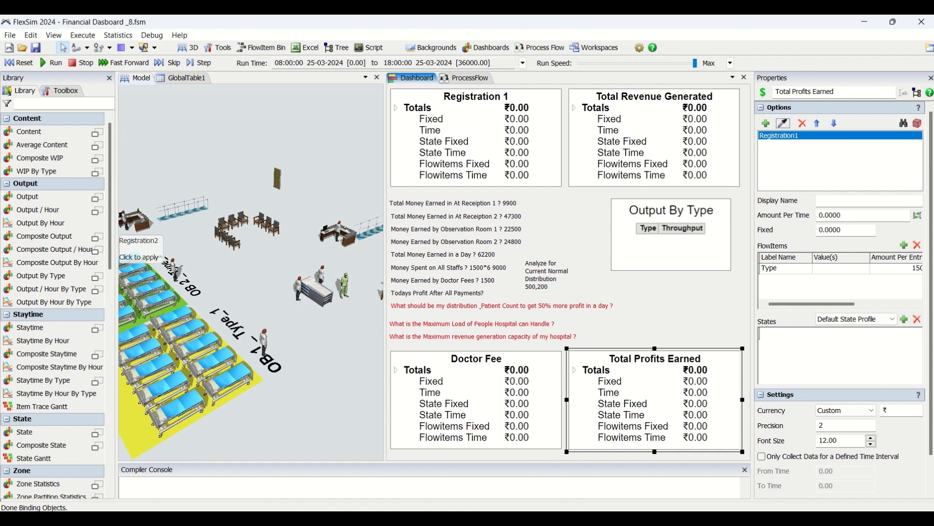
left_click(143, 225)
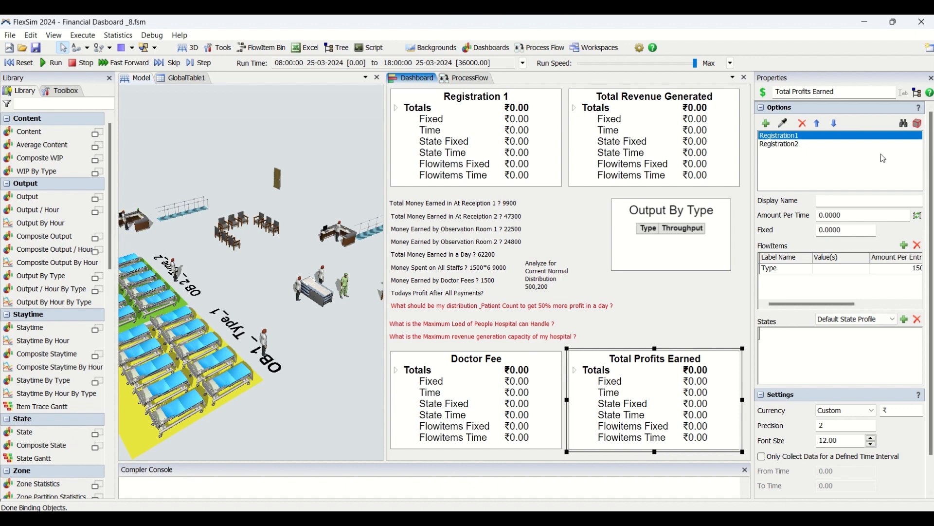
left_click(803, 145)
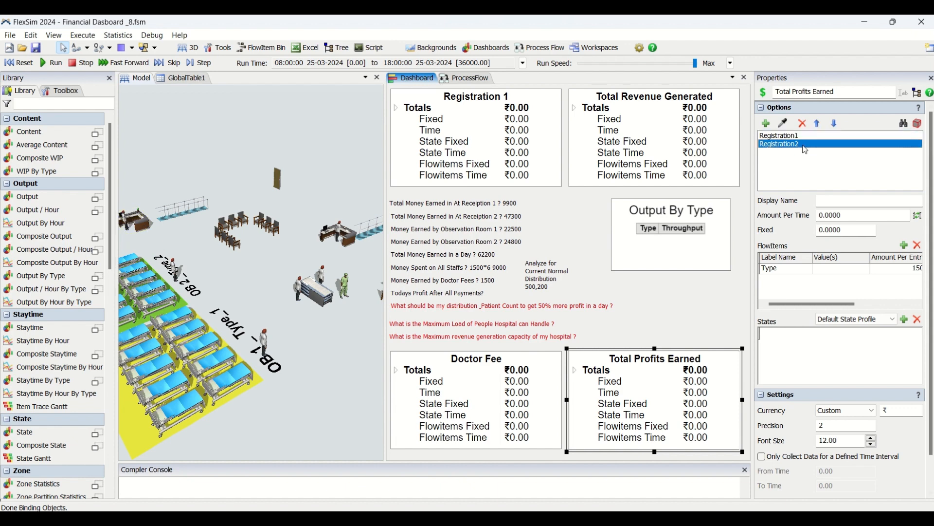
left_click(904, 245)
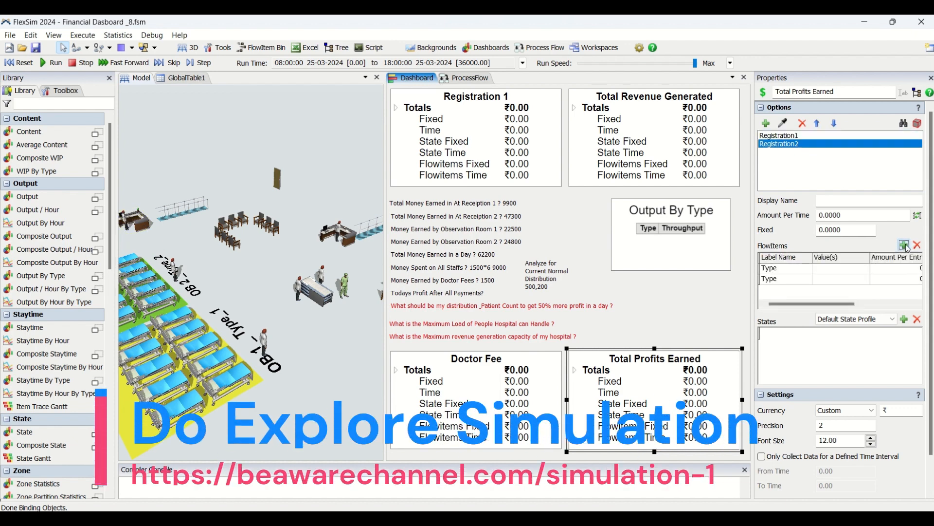
left_click(841, 269)
type("1")
left_click(852, 279)
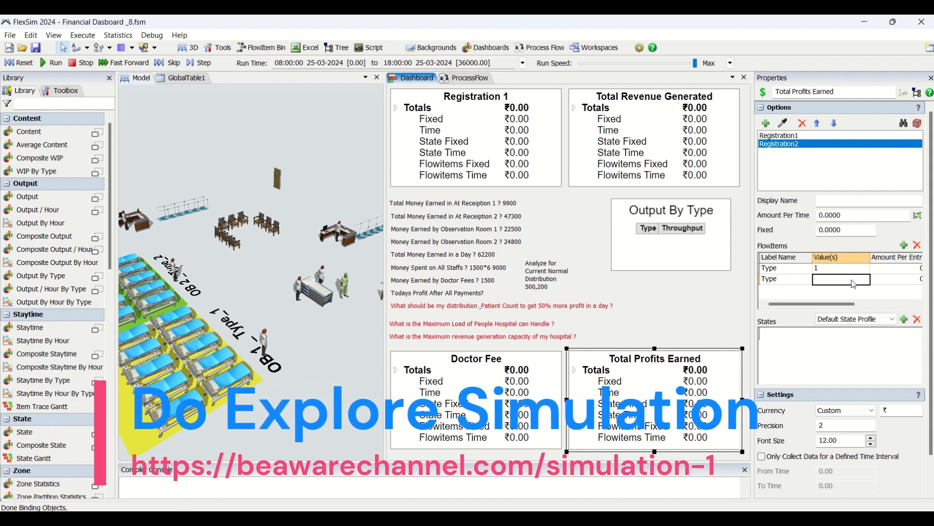
type("2")
Step: Set Registration2's amount per entry to 2800 for Type 1 and 500 for Type 2
left_click(902, 269)
left_click_drag(837, 305, 852, 306)
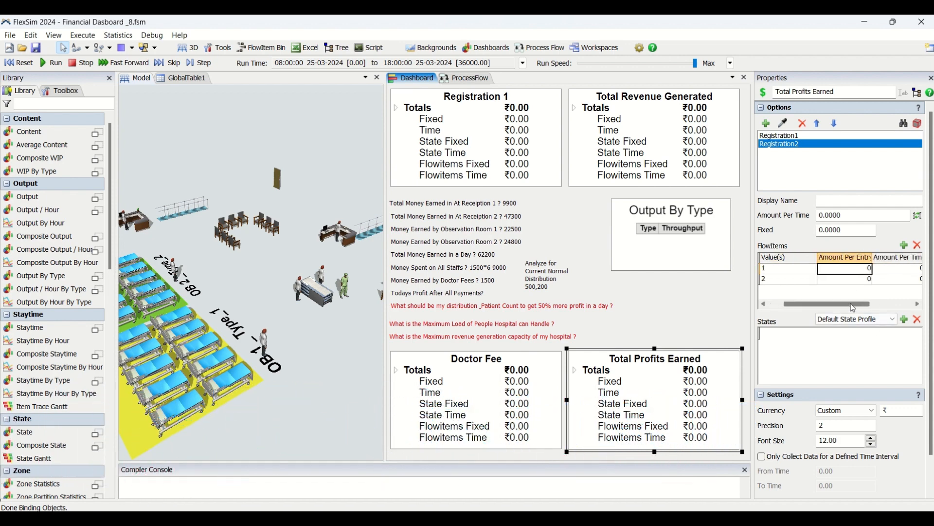
type("2800")
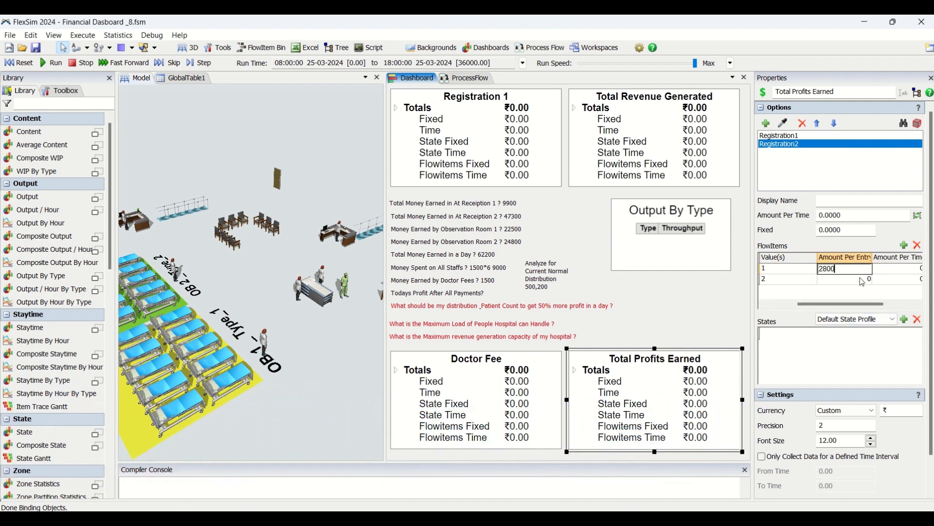
left_click(861, 281)
type("500")
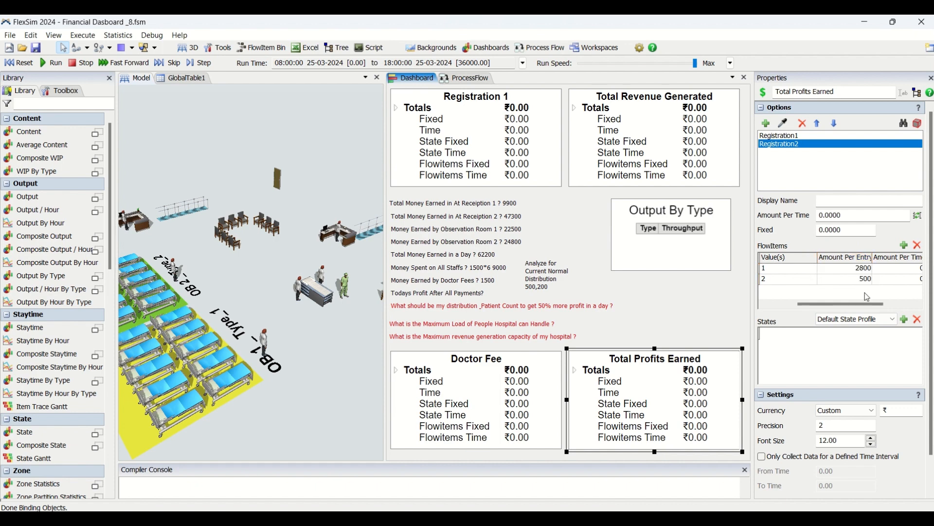
Step: Replace Registration2's amounts per entry in Total Profits Earned with 2500 for Type 1 and 800 for Type 2, copied from Total Revenue Generated
left_click(780, 284)
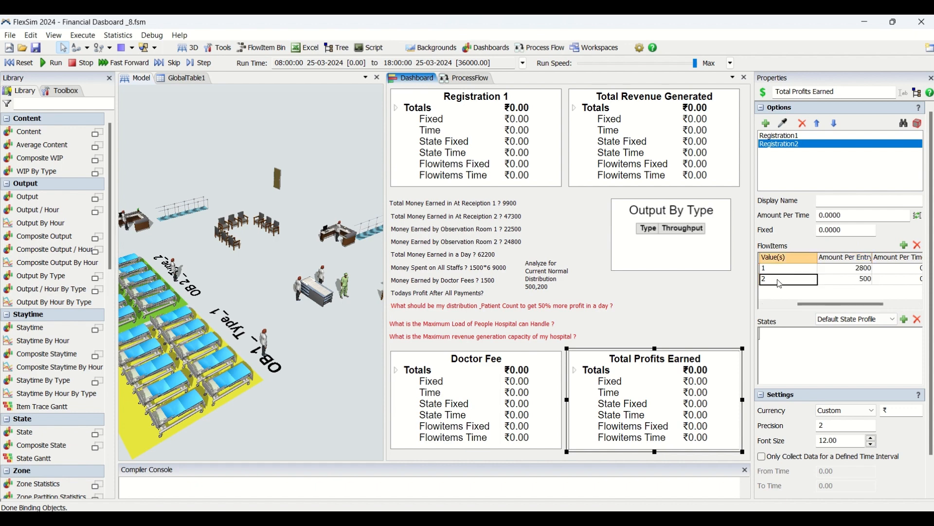
left_click(782, 269)
left_click(870, 272)
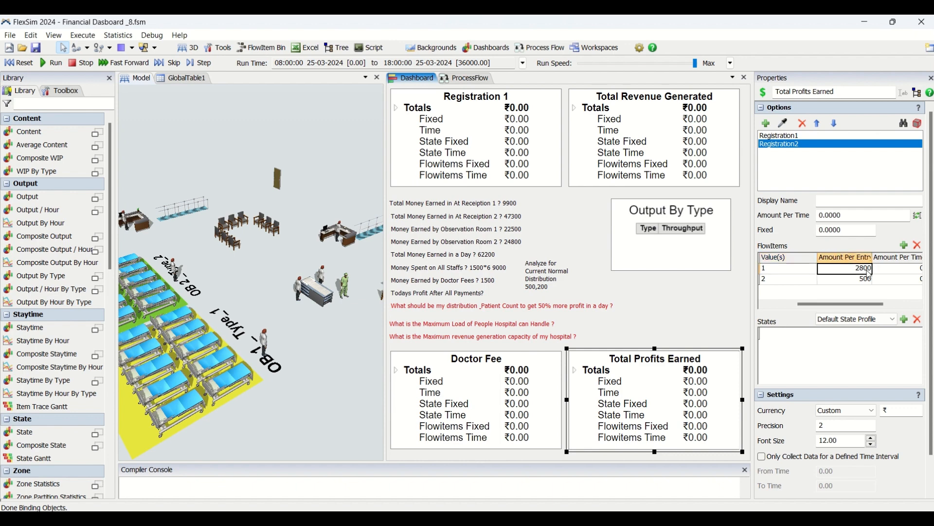
left_click(657, 140)
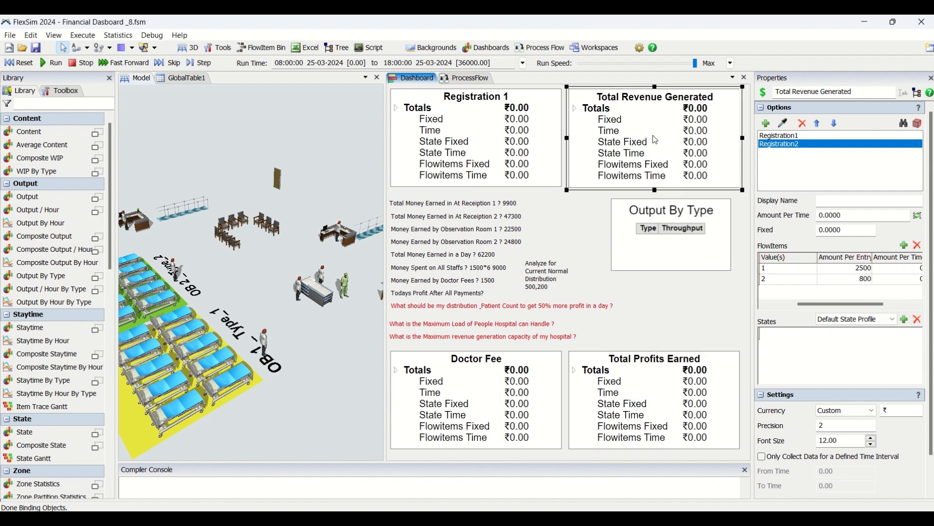
left_click_drag(858, 273, 858, 283)
key("ctrl+c")
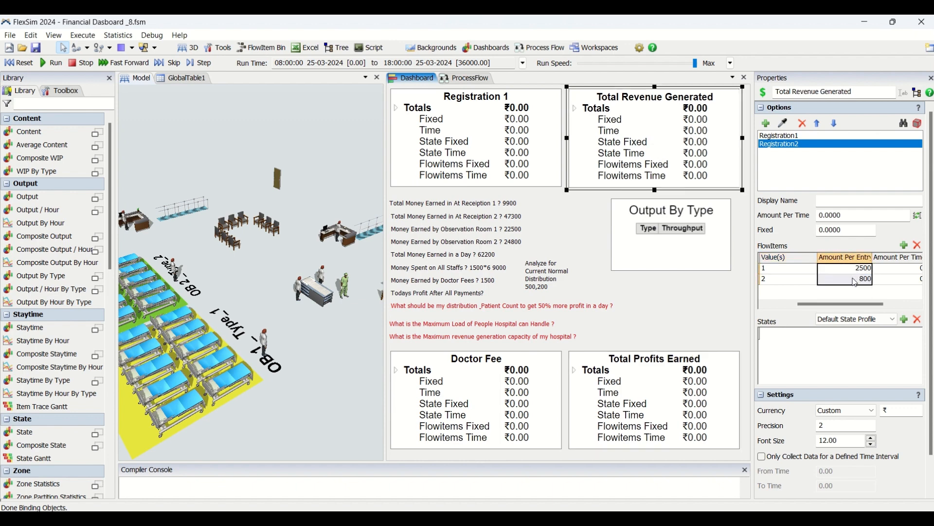
left_click(702, 349)
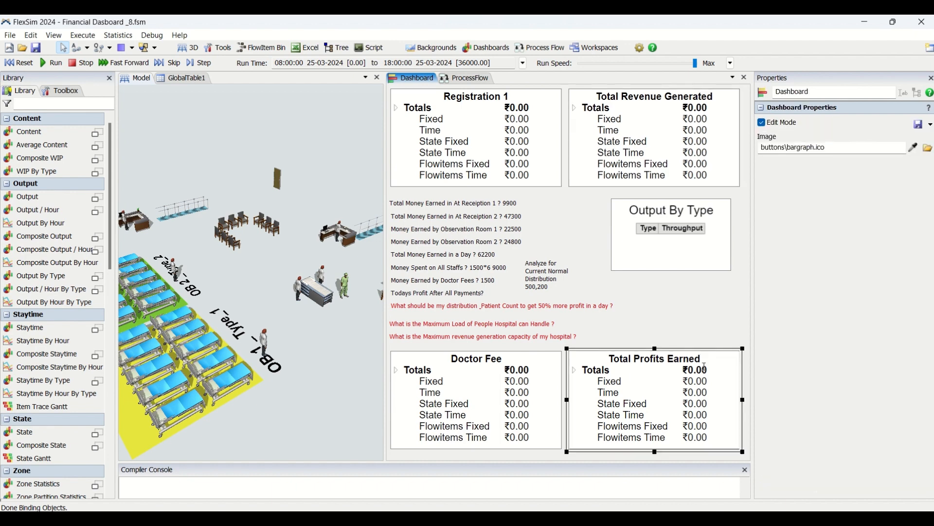
left_click(704, 366)
left_click_drag(848, 271, 849, 308)
key("ctrl+v")
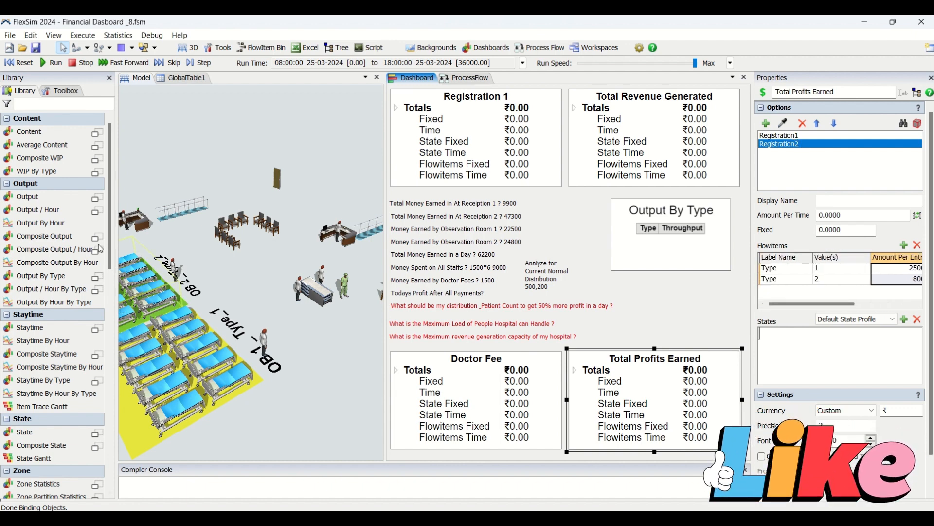
Step: Set the fixed amount of Registration1 in the Total Profits Earned chart to -10500
left_click(785, 136)
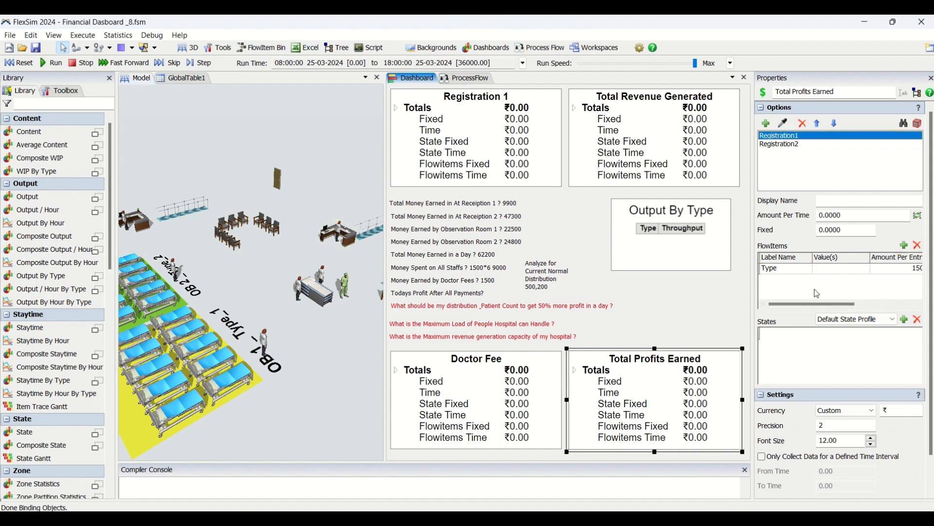
left_click_drag(840, 232, 799, 233)
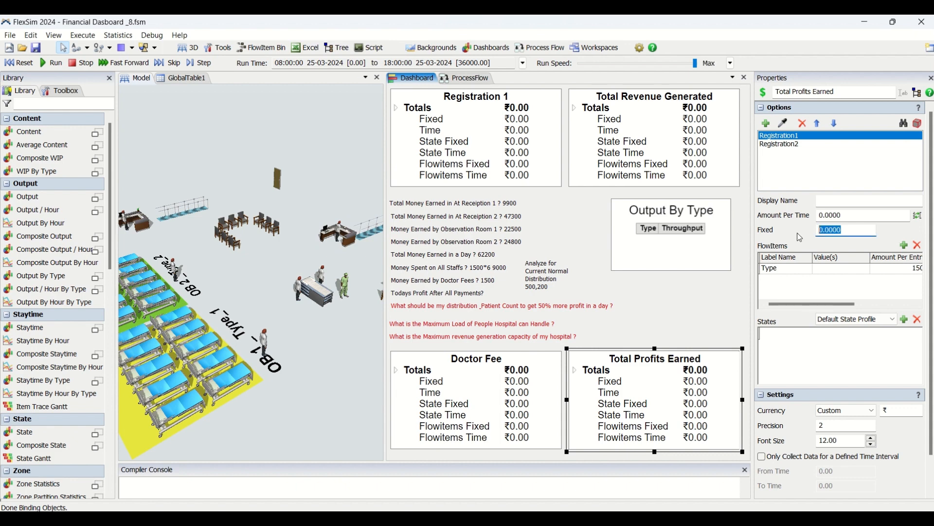
type("-105")
left_click(907, 230)
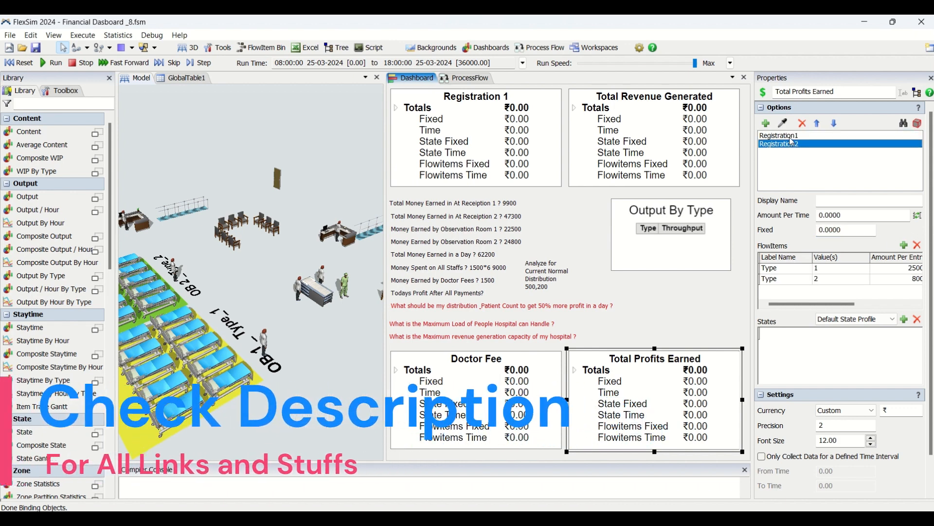
Step: Reset and run the simulation, and select the Total Revenue Generated chart to compare its revenue with Total Profits Earned
left_click(23, 63)
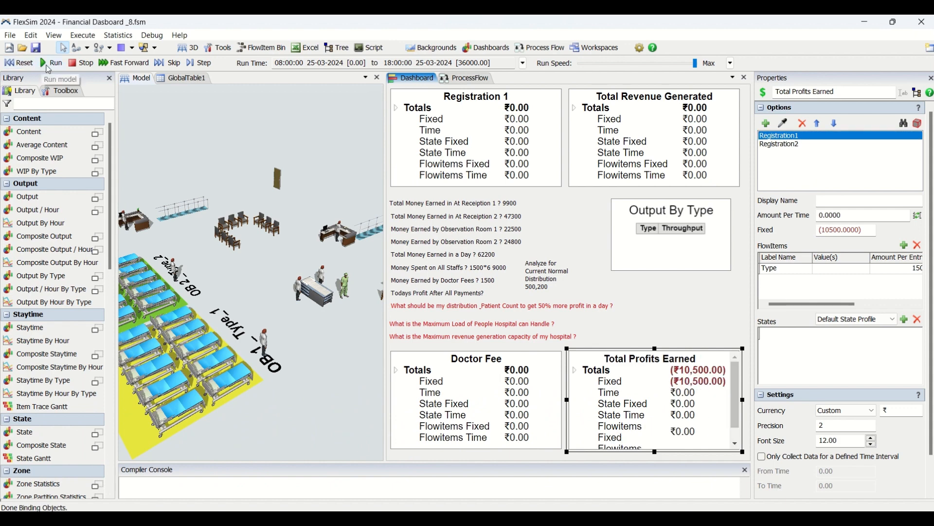
left_click(49, 63)
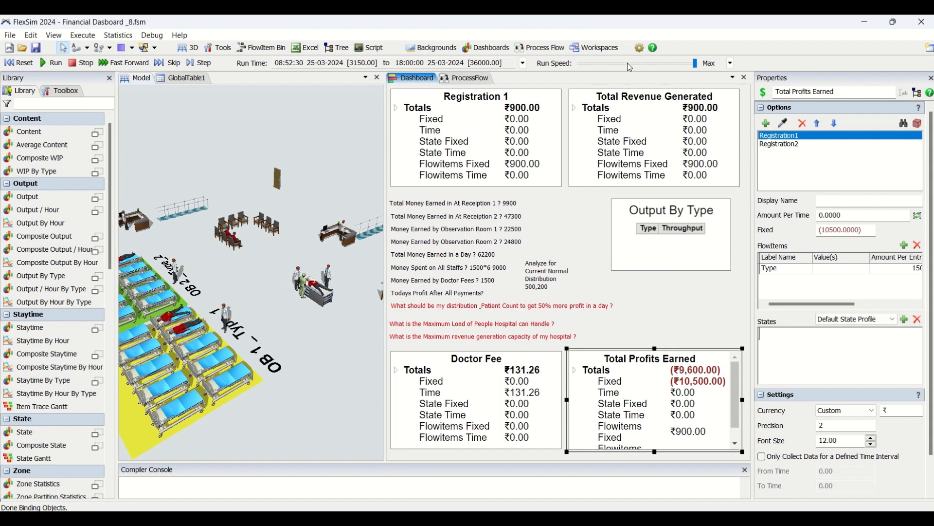
left_click(697, 326)
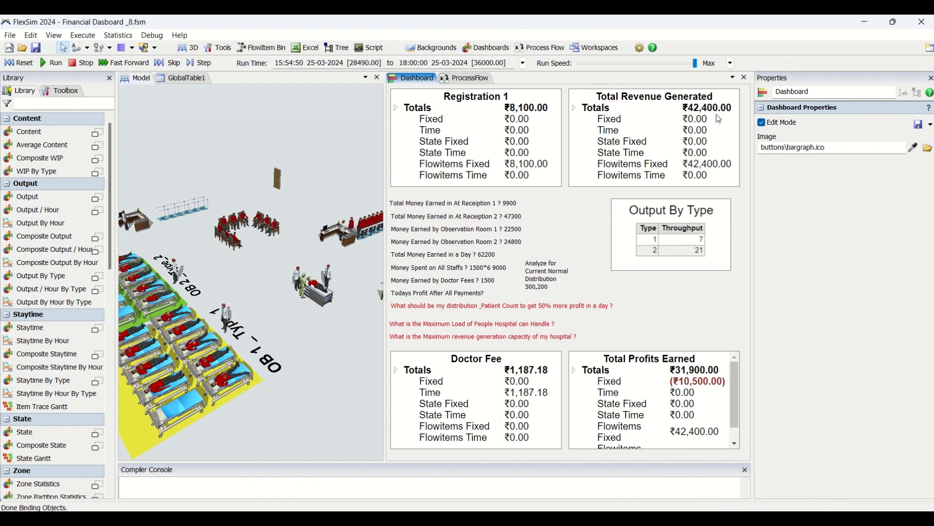
left_click(647, 122)
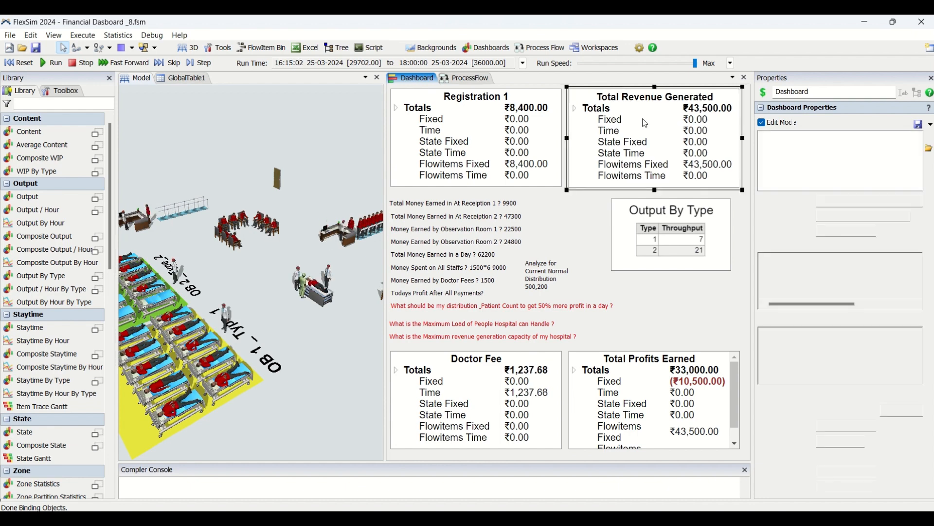